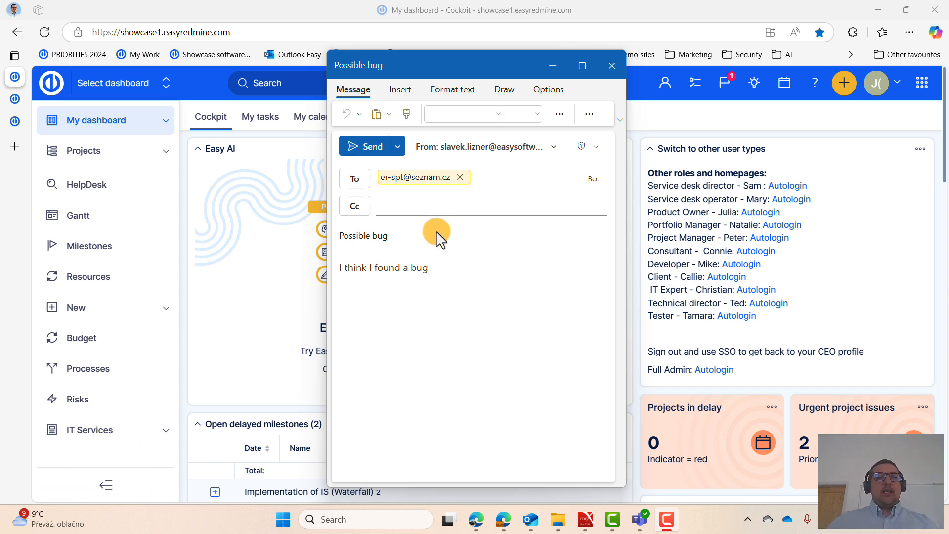
Step: Send the "Possible bug" email and execute the scheduled Help desk mail-receiving task in Easy Redmine
click(367, 146)
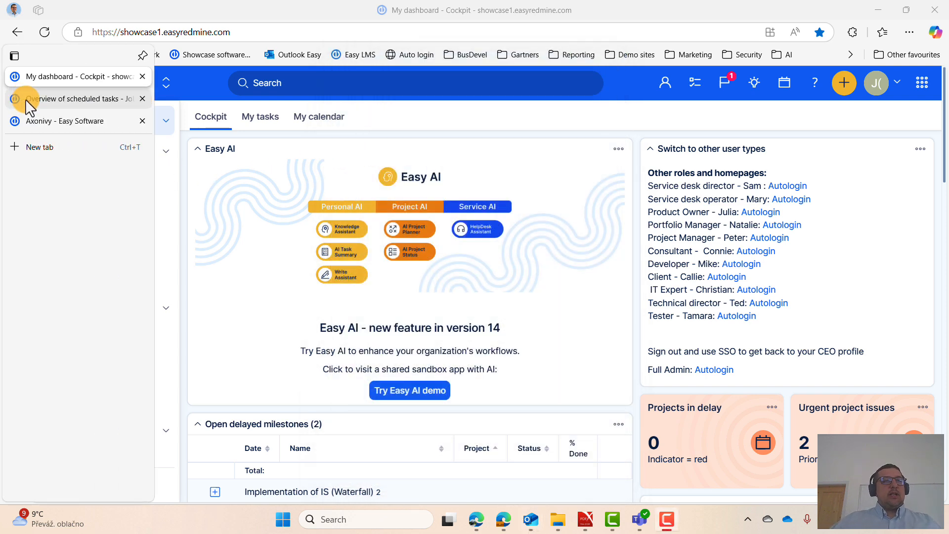
click(28, 97)
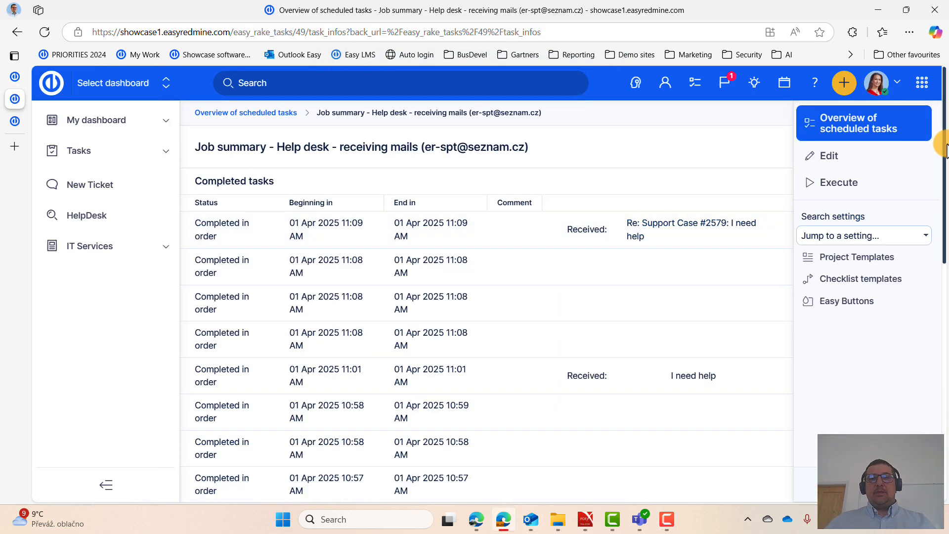
click(843, 182)
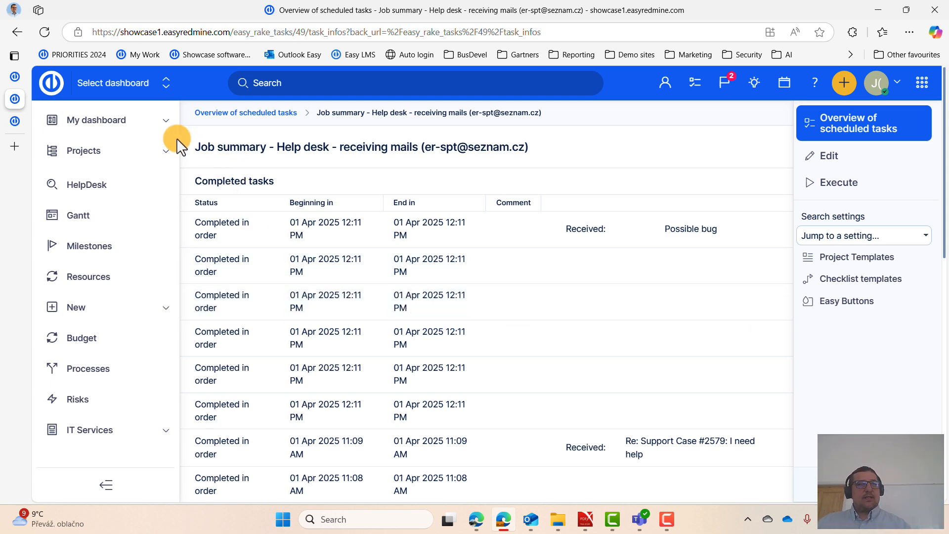
Step: Switch from the Cockpit dashboard to the service desk operator's account and view the VIP support project of the Possible bug ticket
mouse_move(21, 90)
click(16, 75)
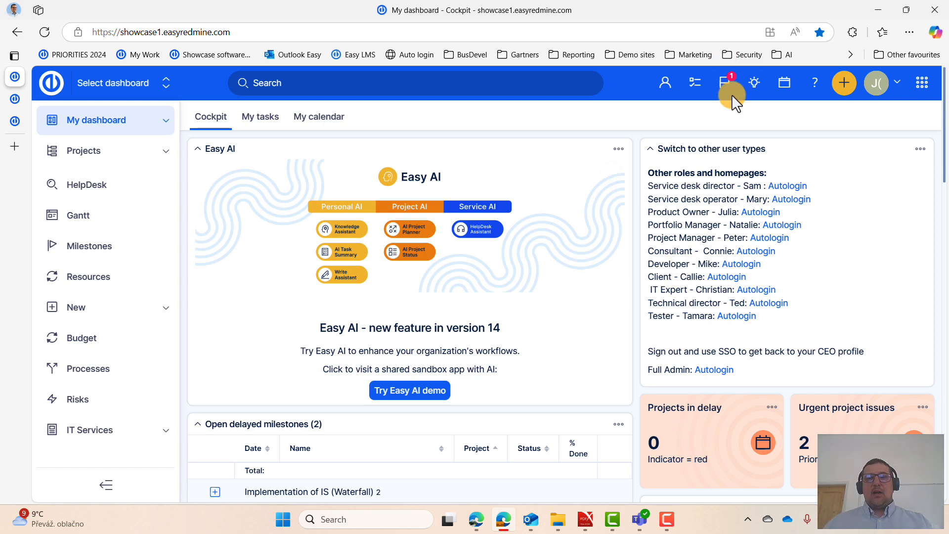
click(789, 198)
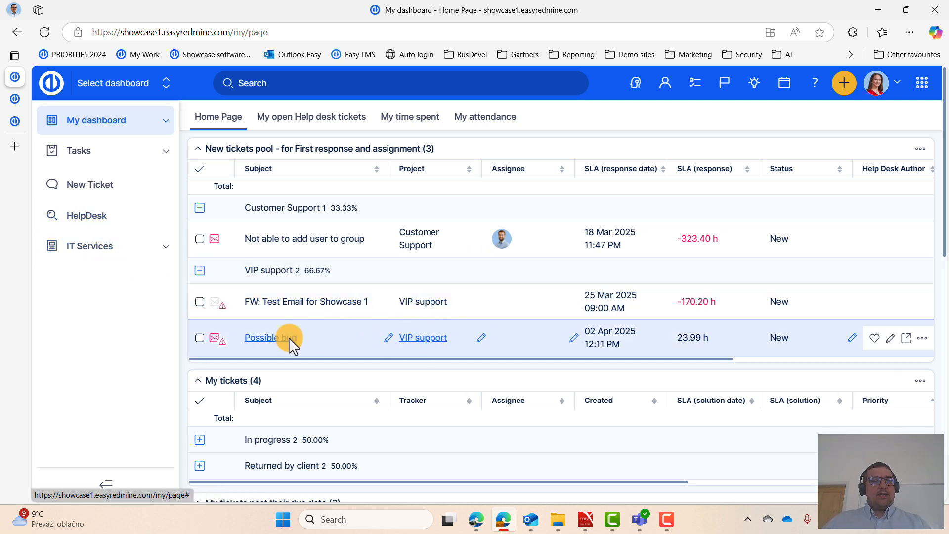
click(426, 336)
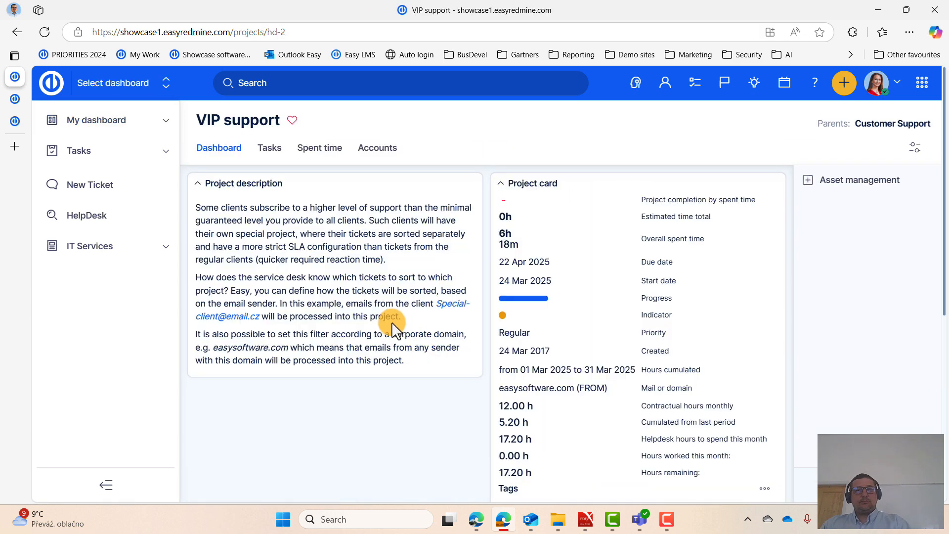
click(17, 32)
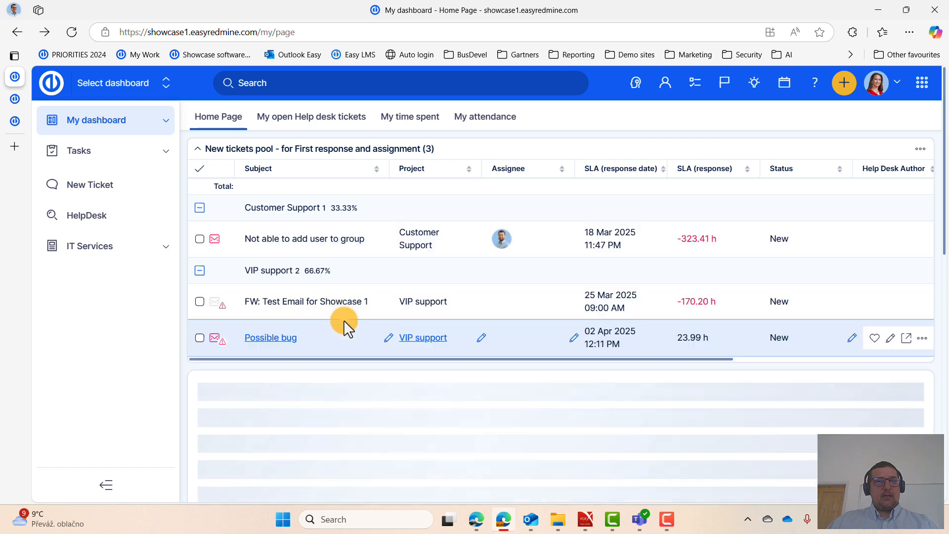
Step: Open the Possible bug ticket from the new tickets pool and assign it to the service desk agent
click(275, 338)
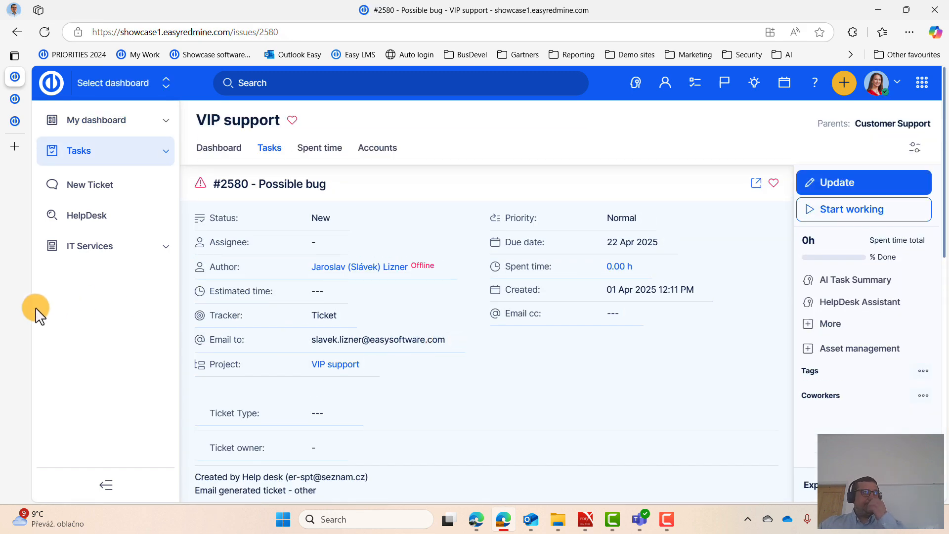
scroll(376, 339, down, 6)
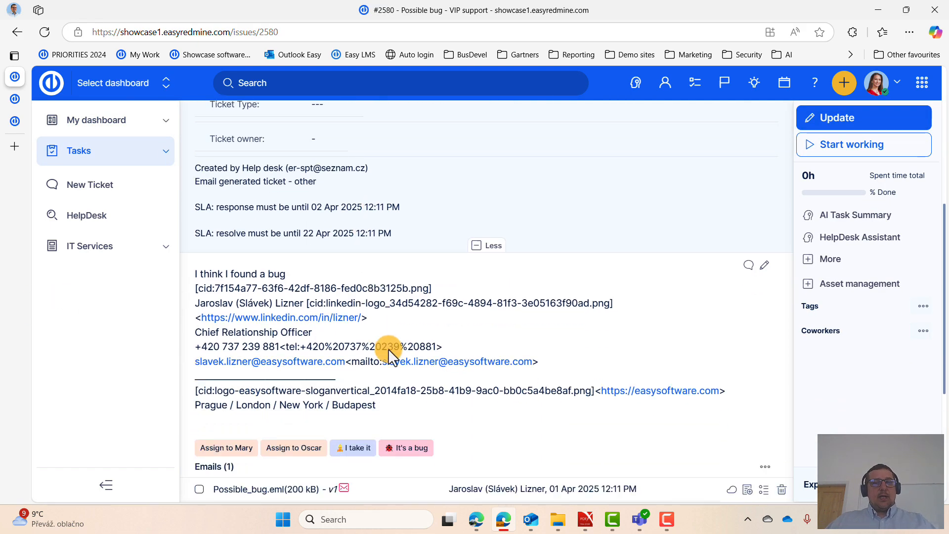
click(233, 447)
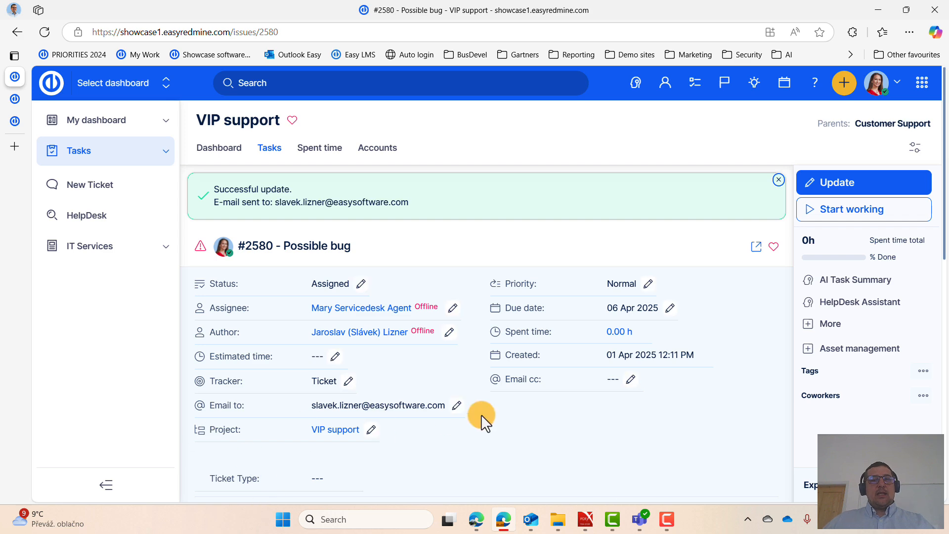
Step: Read the description of the Possible bug ticket and start qualifying it as a bug with the "It's a bug" action
scroll(457, 378, down, 5)
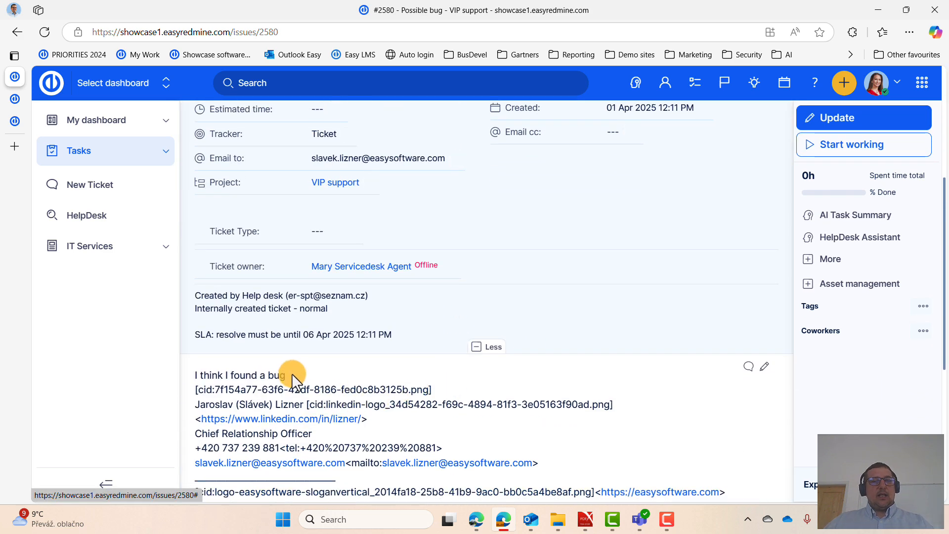
drag(197, 374, 458, 405)
click(459, 406)
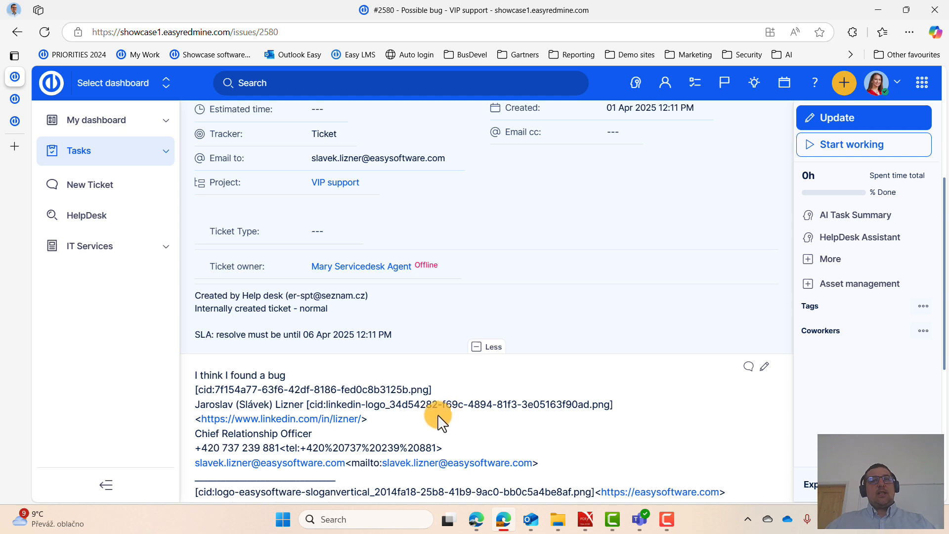
scroll(428, 398, down, 5)
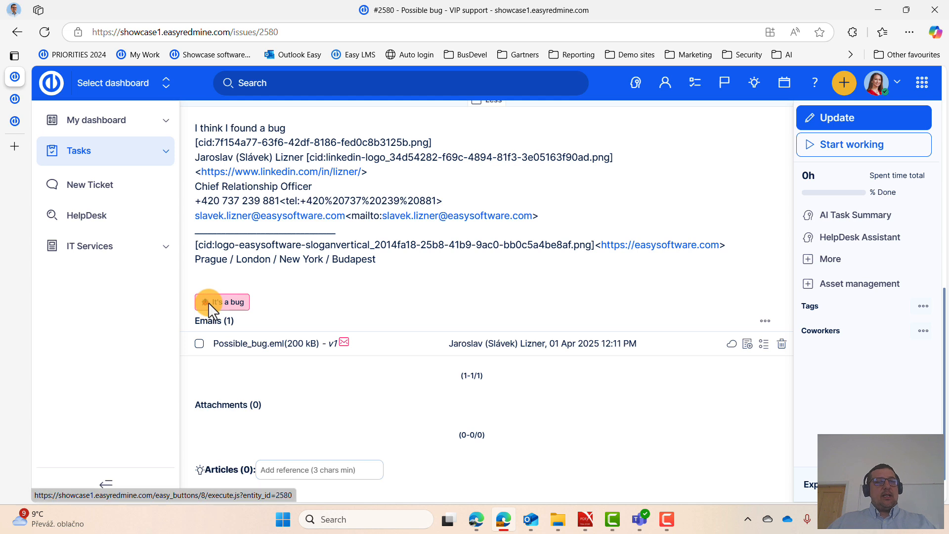
click(229, 302)
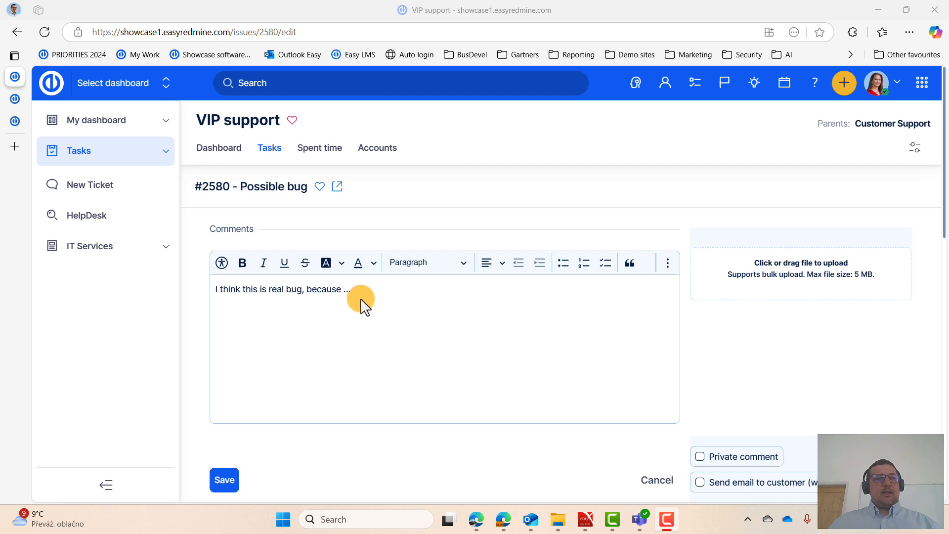
Step: Add the placeholder lines "ambsclkjbsd", "saas", "dasd" and "adsasd" below the prefilled bug comment
click(372, 286)
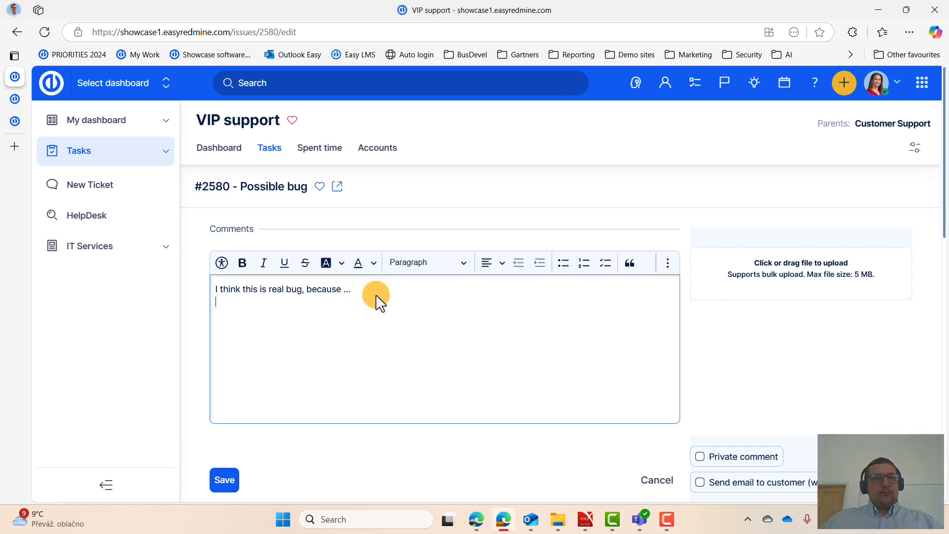
text(ambsclkjbsd)
key(Return)
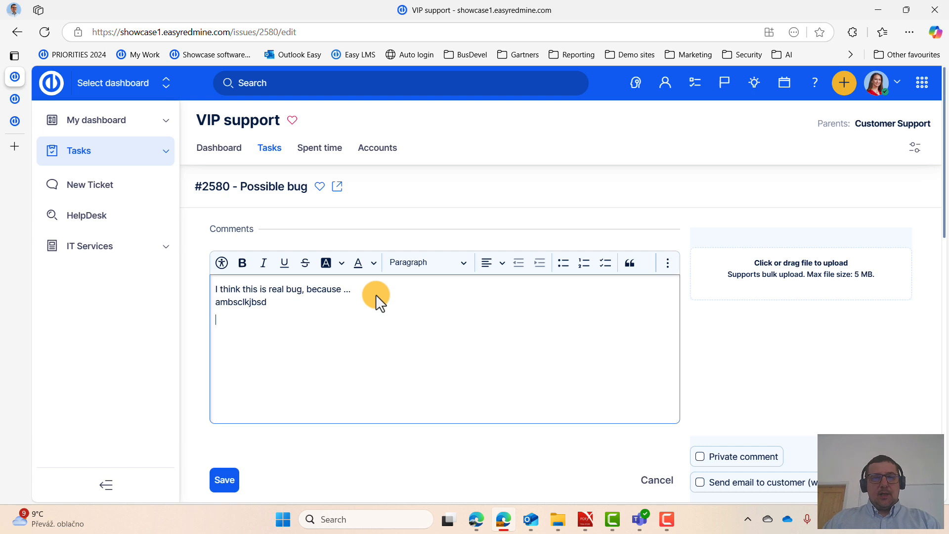
text(saas)
key(Return)
text(dasd)
key(Return)
text(adsasd)
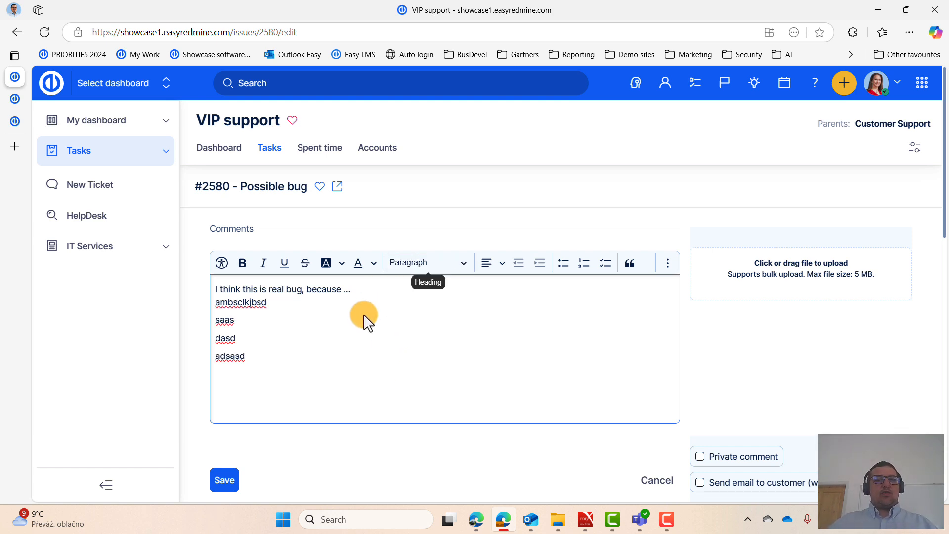
Step: Select the "Bug - qualified" template for the quick customer email and save the ticket update
scroll(351, 336, down, 10)
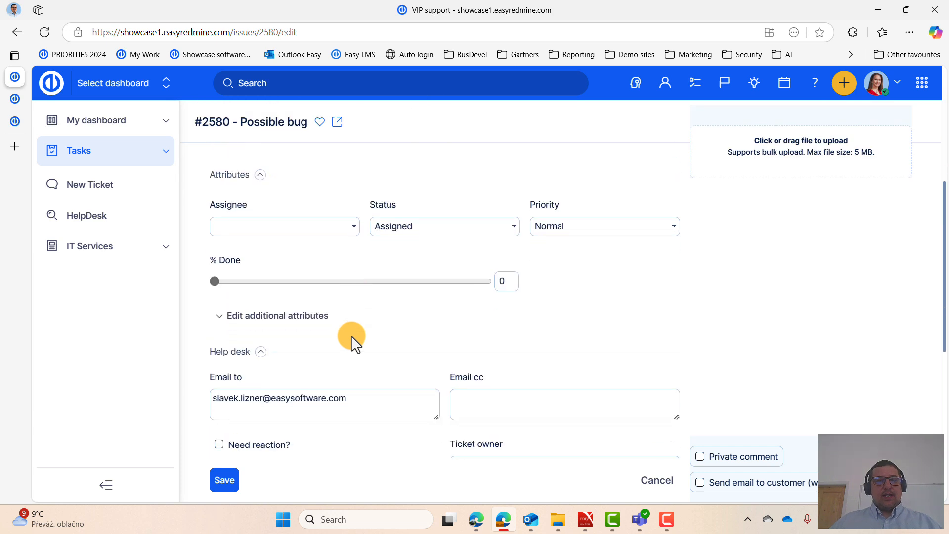
click(502, 328)
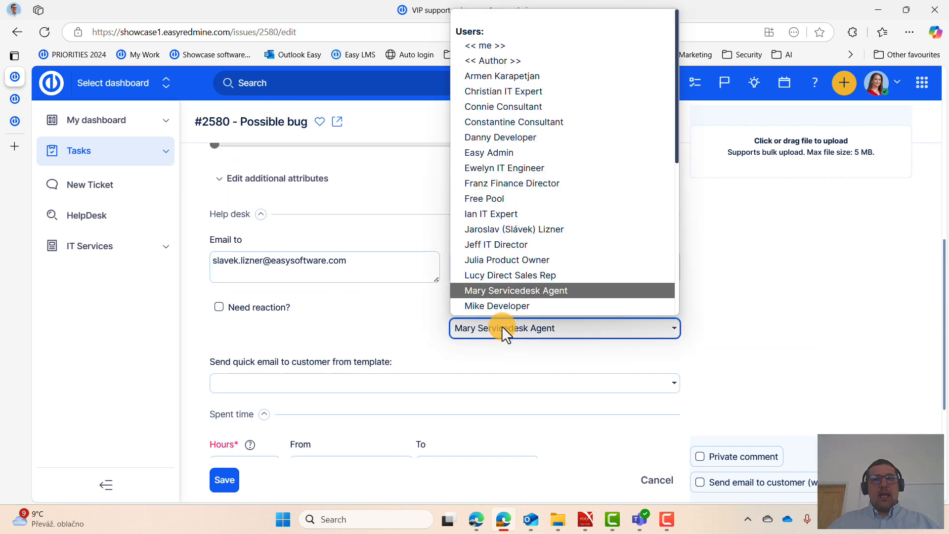
click(503, 328)
click(467, 385)
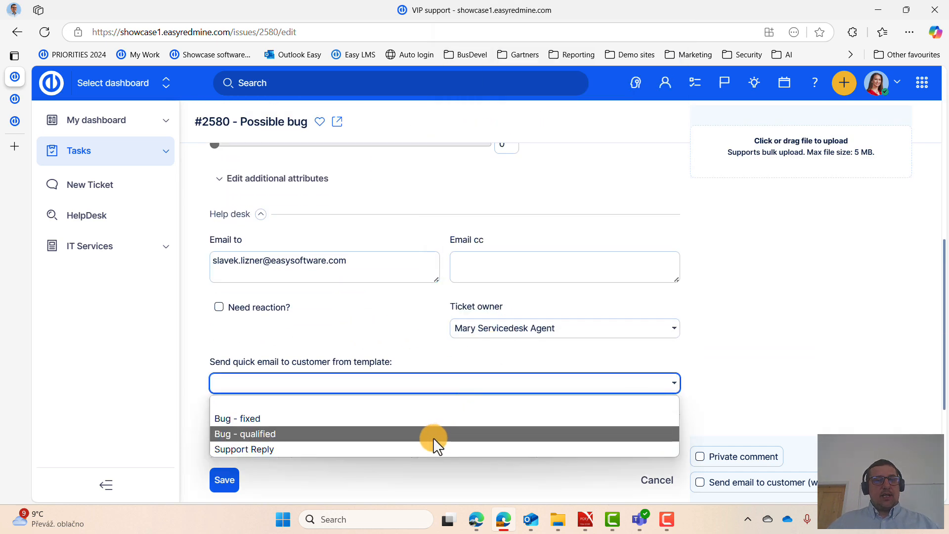
click(405, 435)
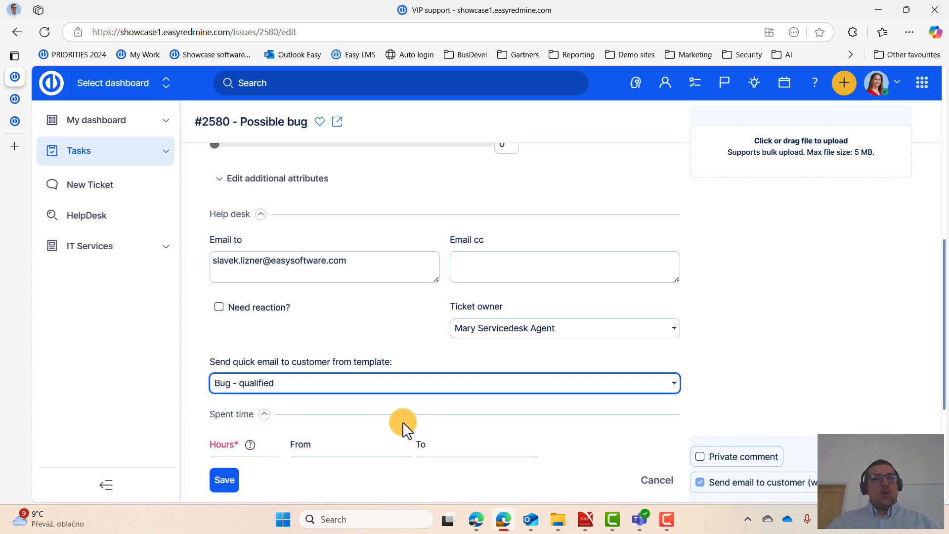
click(229, 480)
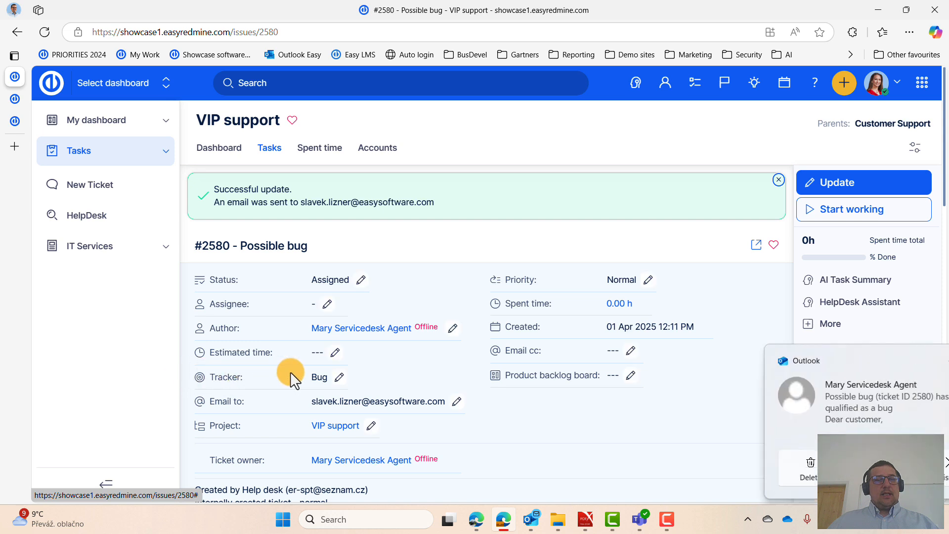
Step: Switch to Outlook and read the inbox message telling the customer that the ticket was qualified as a bug
click(835, 412)
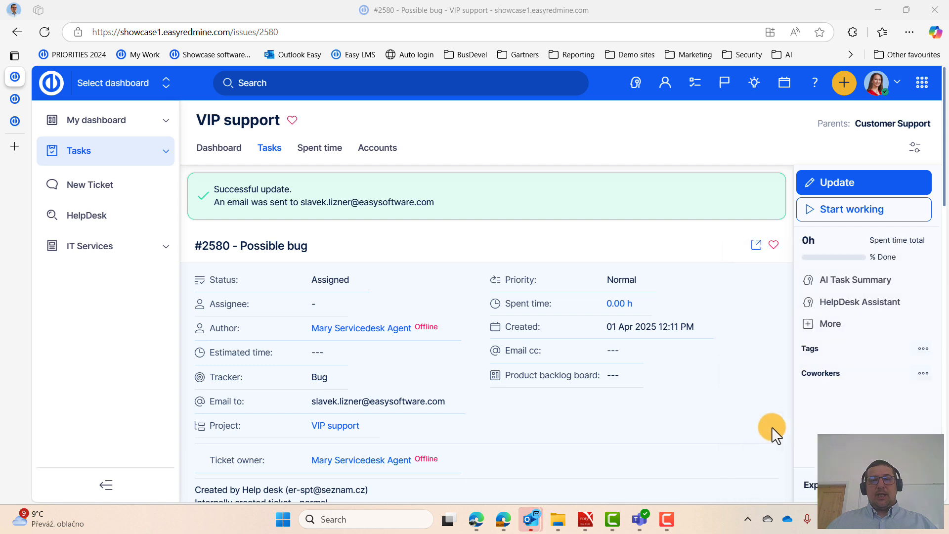
mouse_move(531, 519)
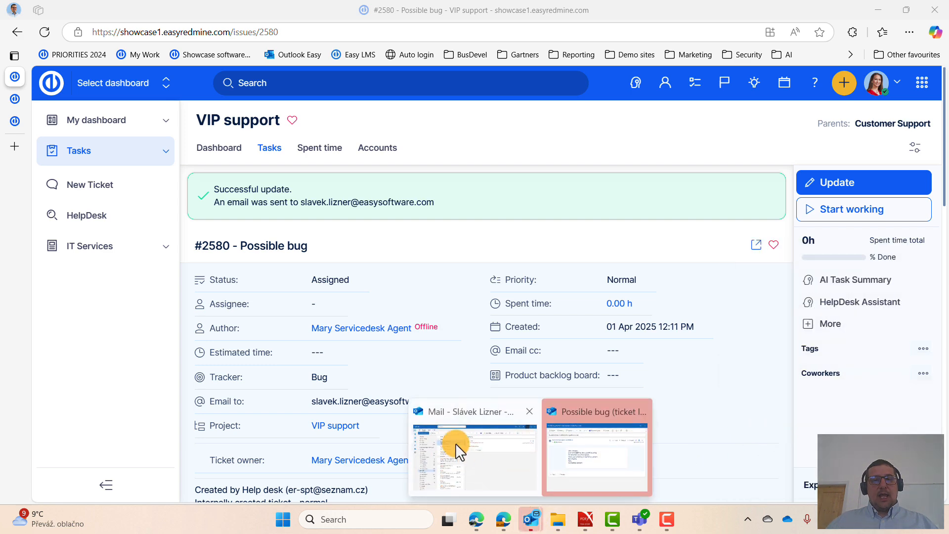
click(456, 443)
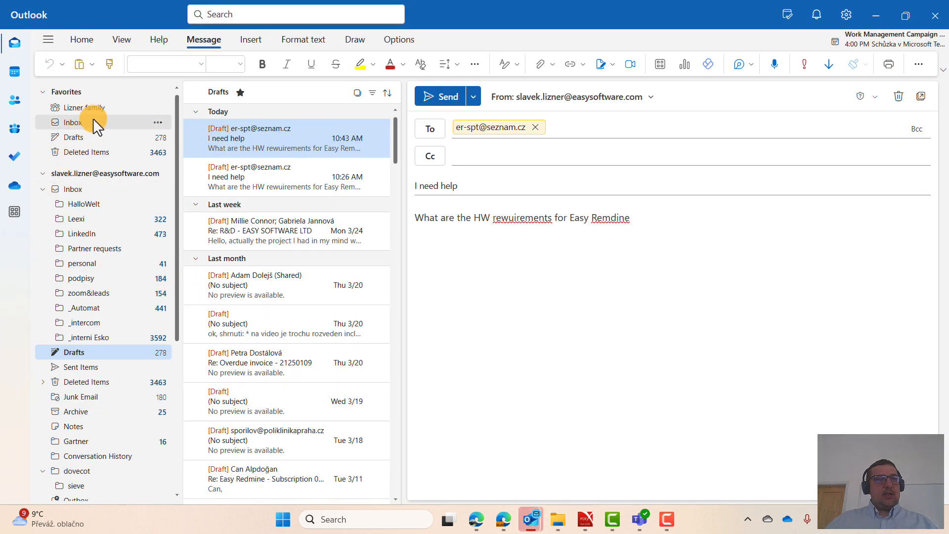
click(94, 121)
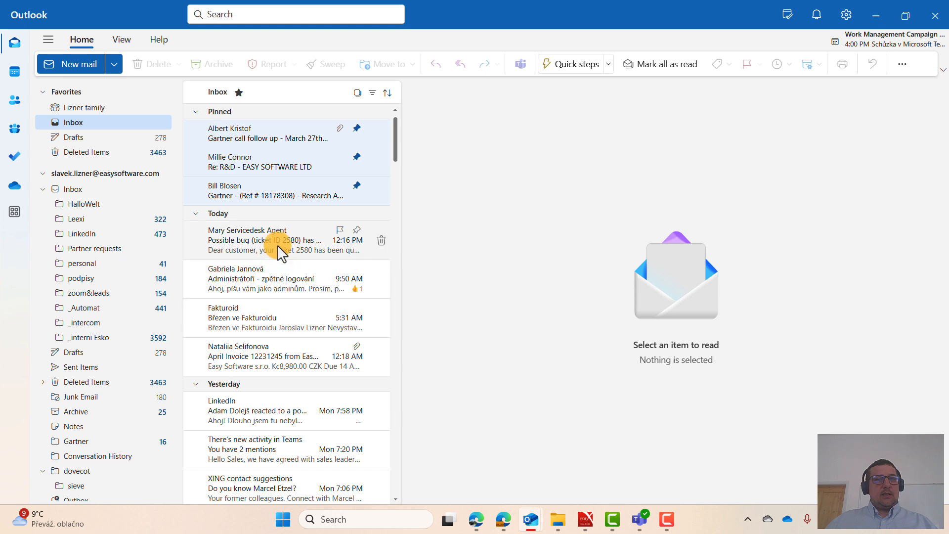
click(277, 245)
drag(546, 194, 658, 278)
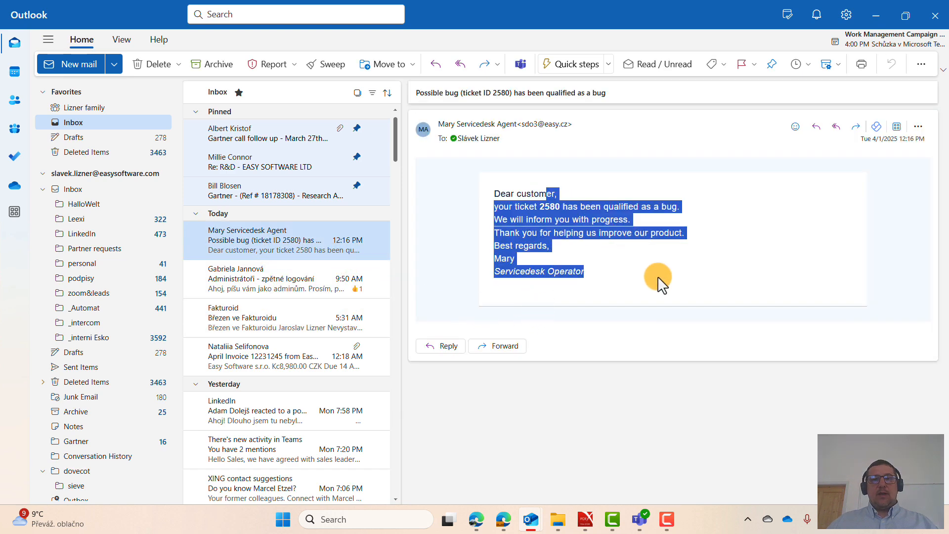
click(657, 275)
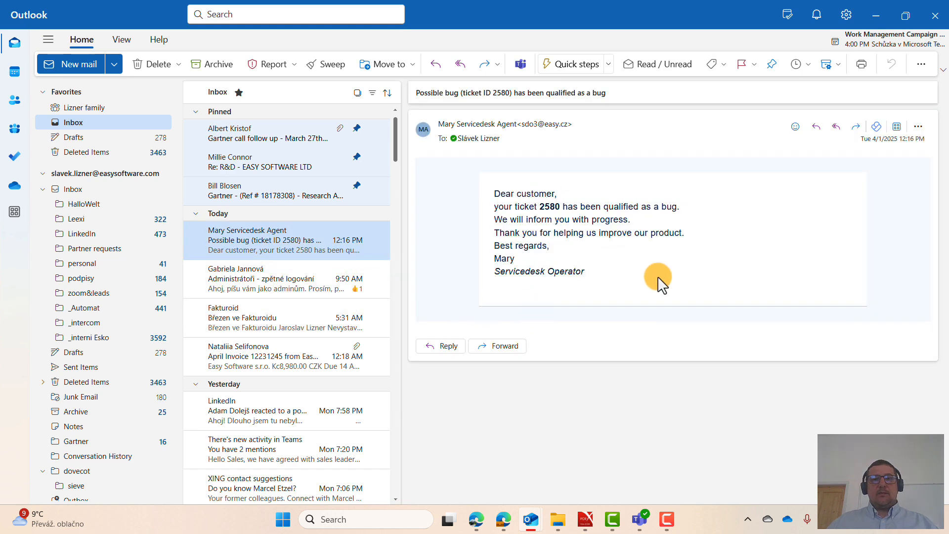
Step: Dismiss the Outlook windows and review the updated Possible bug ticket's attributes and description in Easy Redmine
click(846, 60)
click(870, 21)
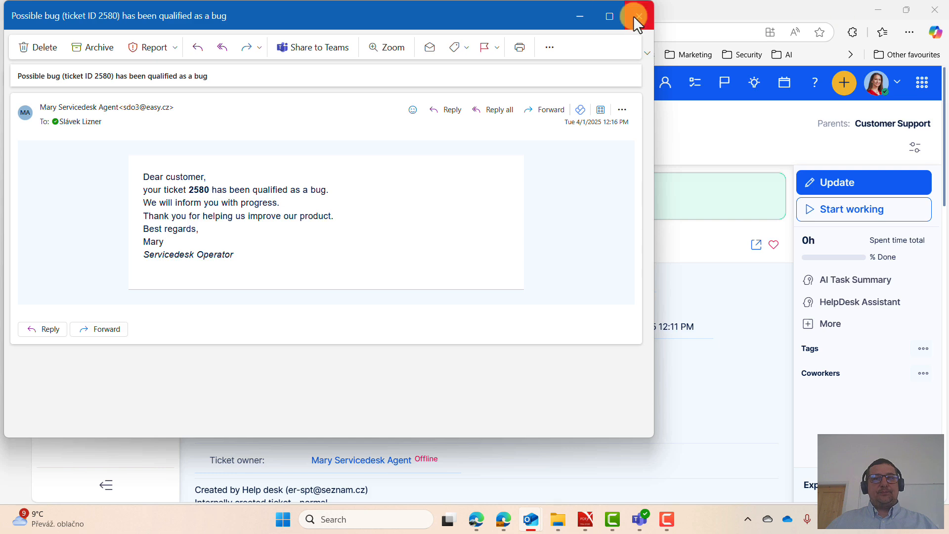
click(637, 17)
scroll(381, 355, down, 1)
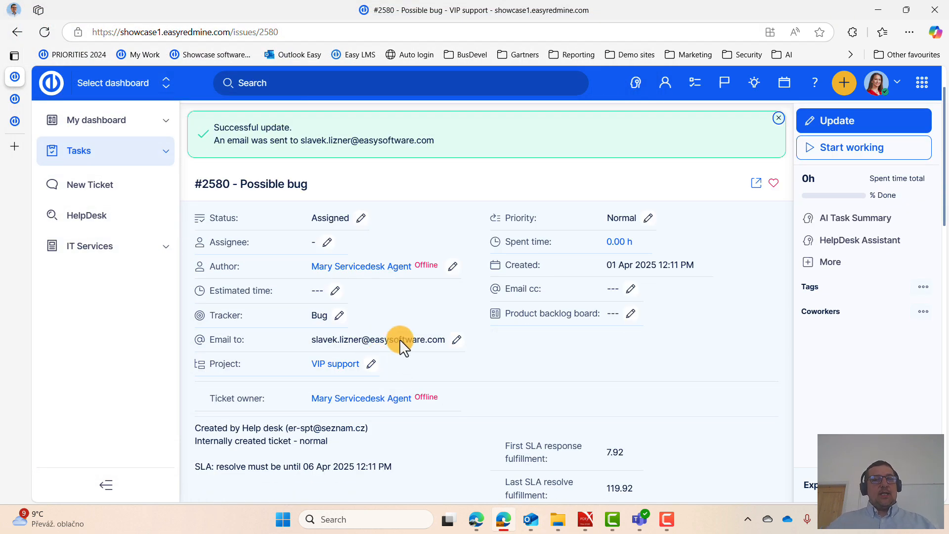
scroll(412, 334, down, 3)
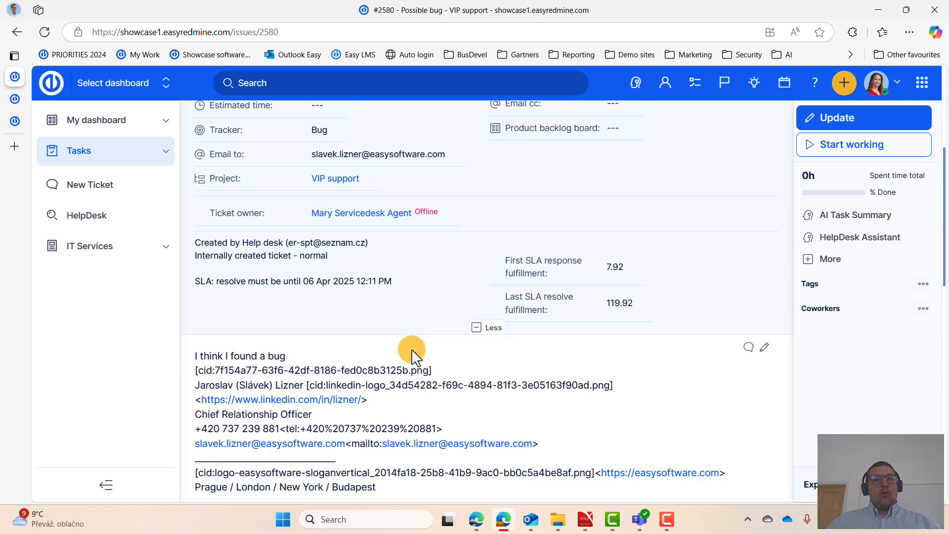
scroll(411, 346, up, 4)
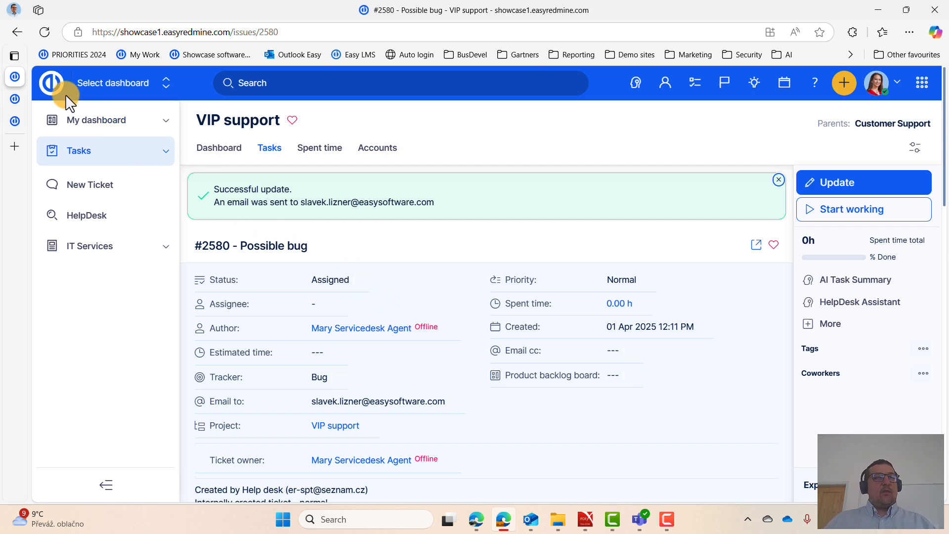
Step: Switch to the developer's account from the home dashboard and open the Client bugs board
click(48, 82)
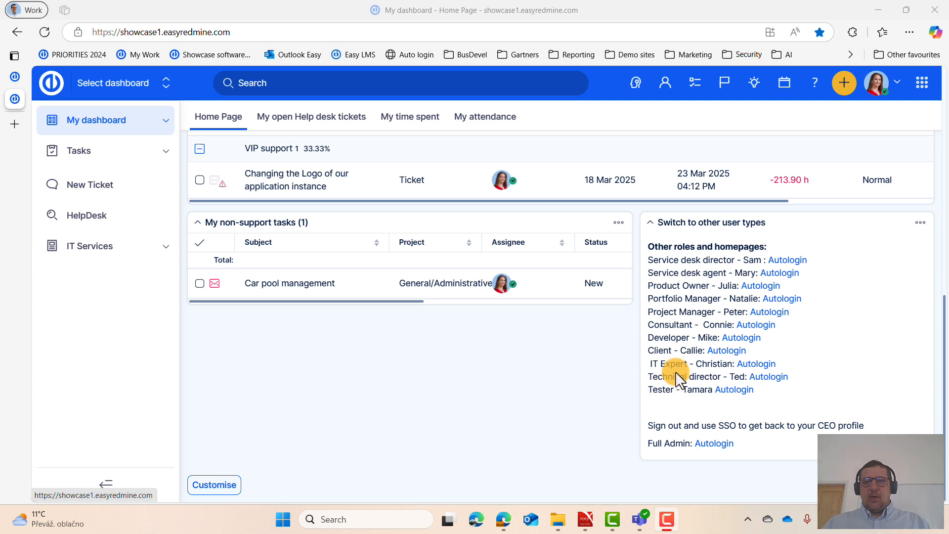
click(744, 338)
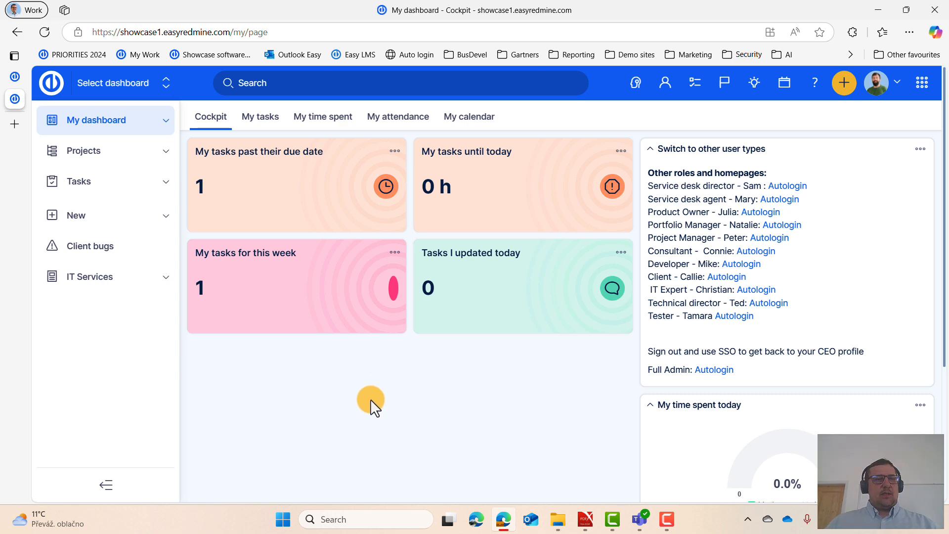
click(94, 251)
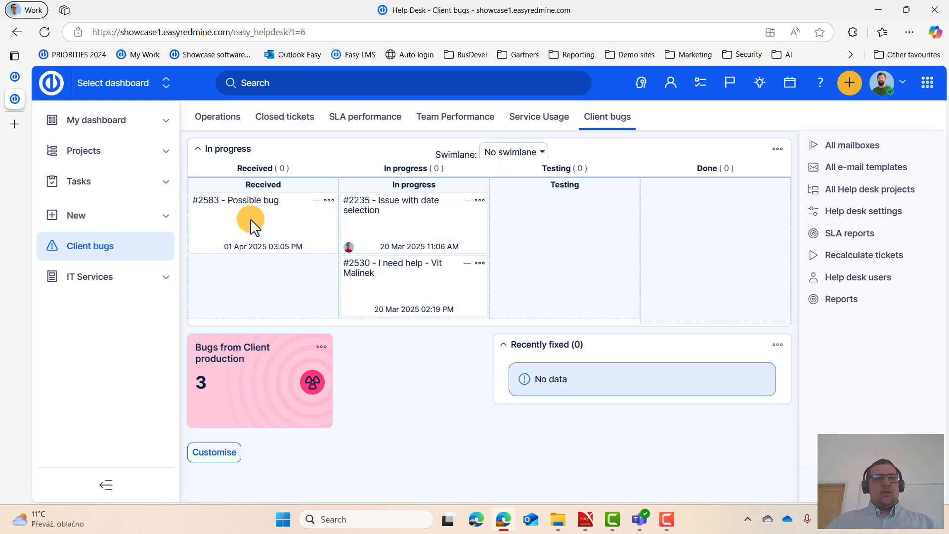
Step: Open the Possible bug ticket from the Client bugs board and assign it to the developer's own account
click(250, 219)
click(689, 110)
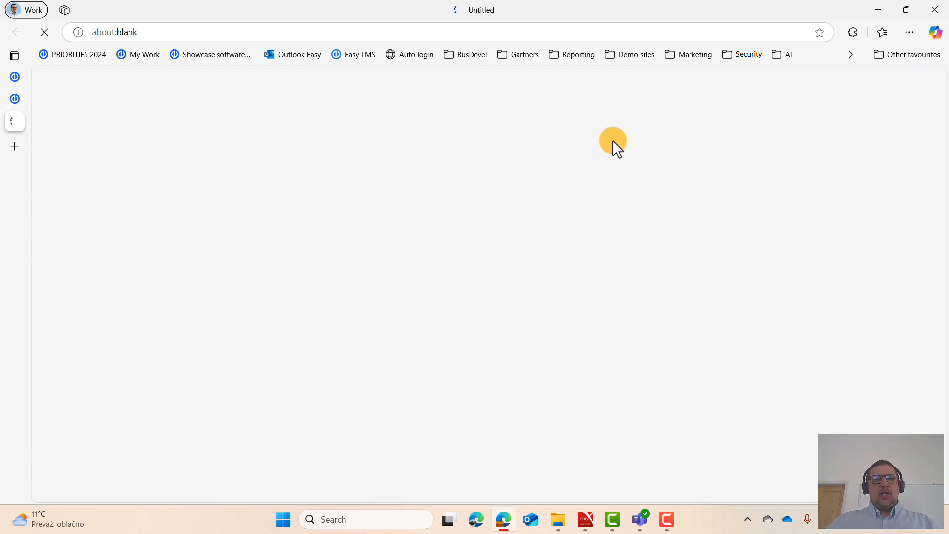
scroll(307, 367, down, 6)
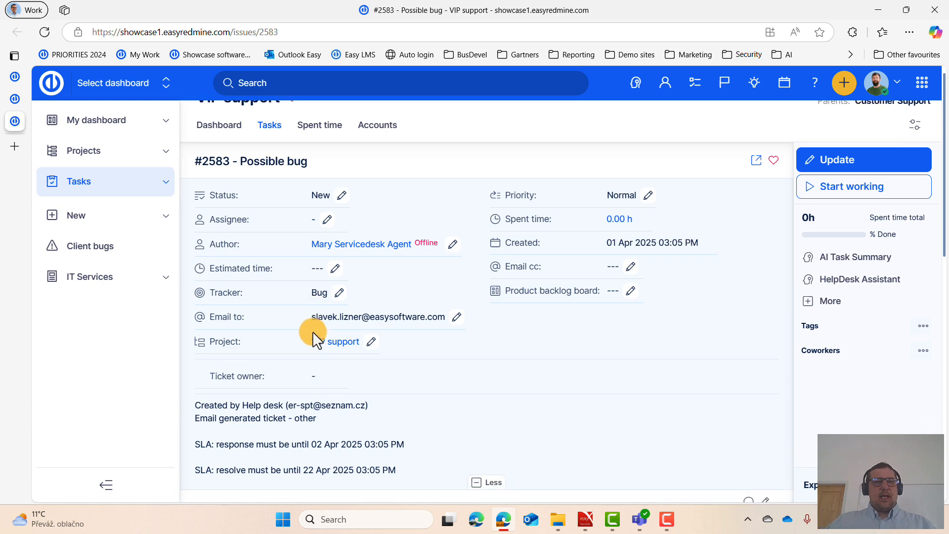
click(212, 413)
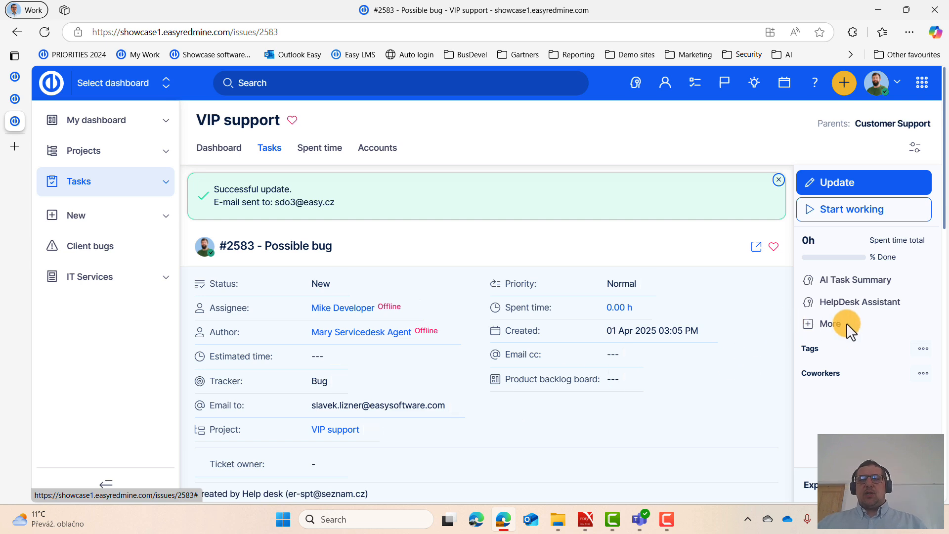
Step: Create the branch feature/2583_possible-bug for the ticket in the MS Calendar repository, with master as the source branch
click(811, 324)
scroll(831, 339, down, 2)
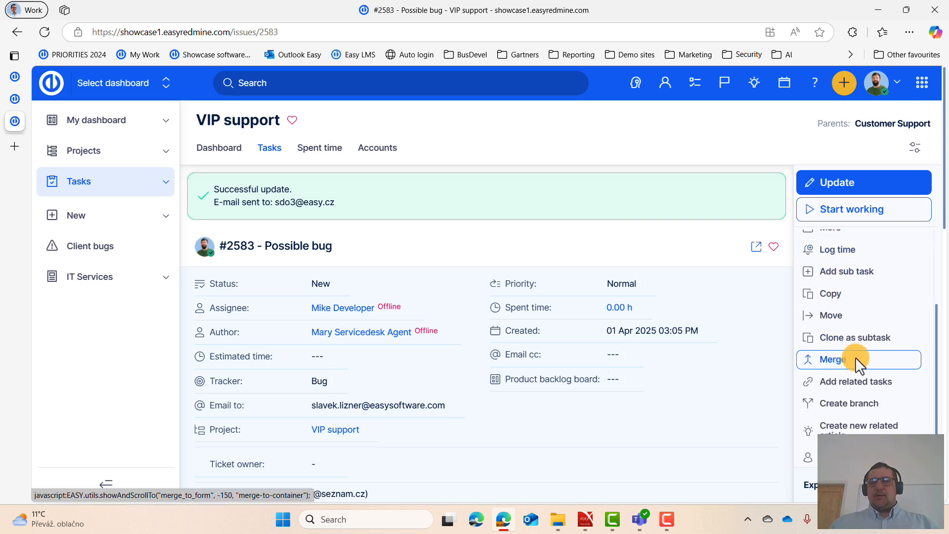
click(836, 402)
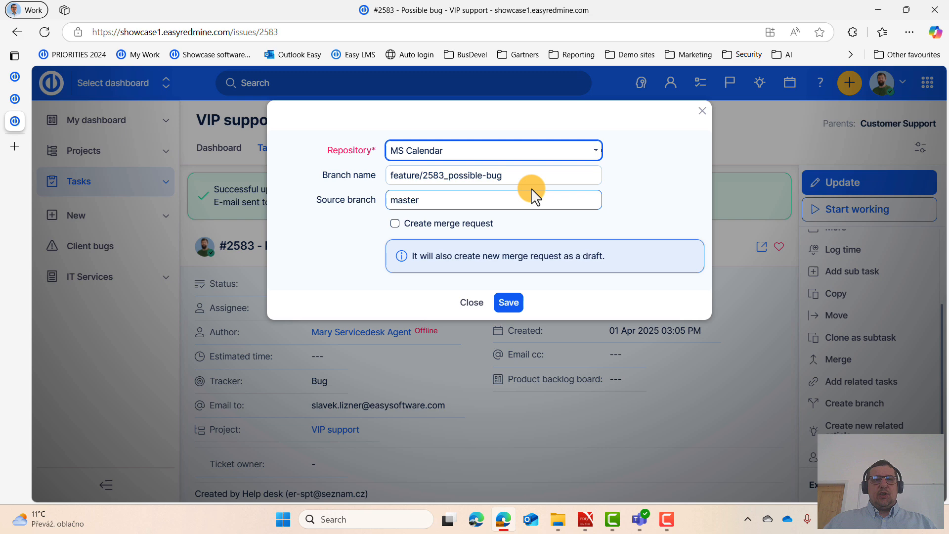
click(581, 150)
click(560, 171)
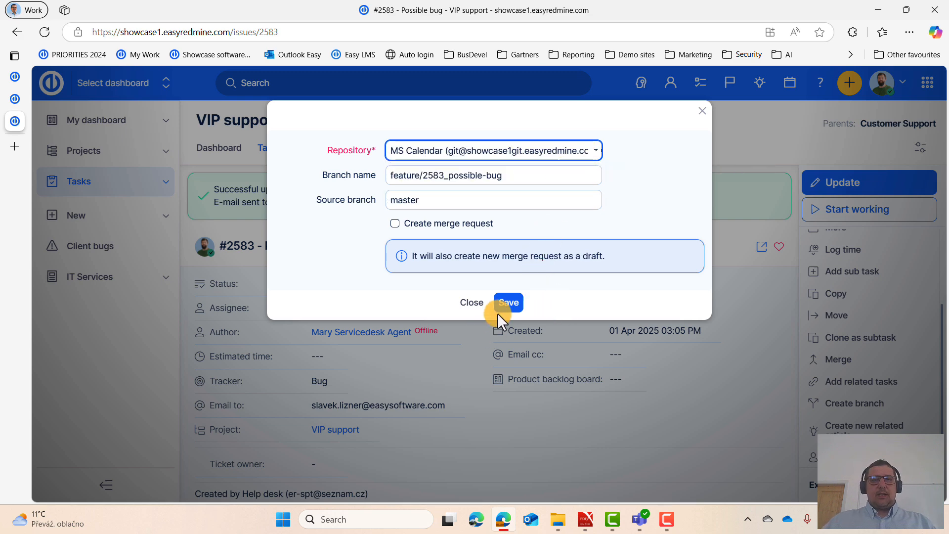
click(512, 304)
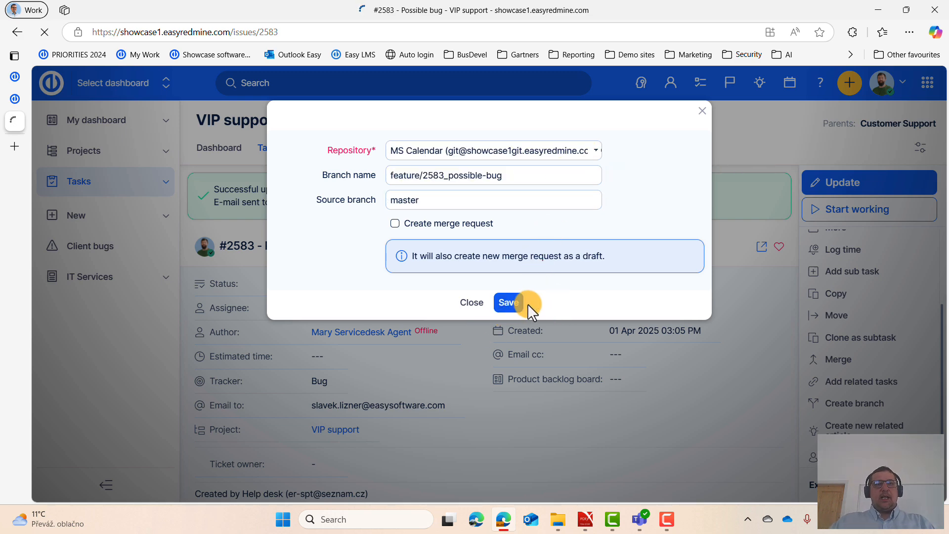
Step: Expand the ticket's Git Integration section and open the related branch feature/2583_possible-bug in GitLab
scroll(422, 360, down, 10)
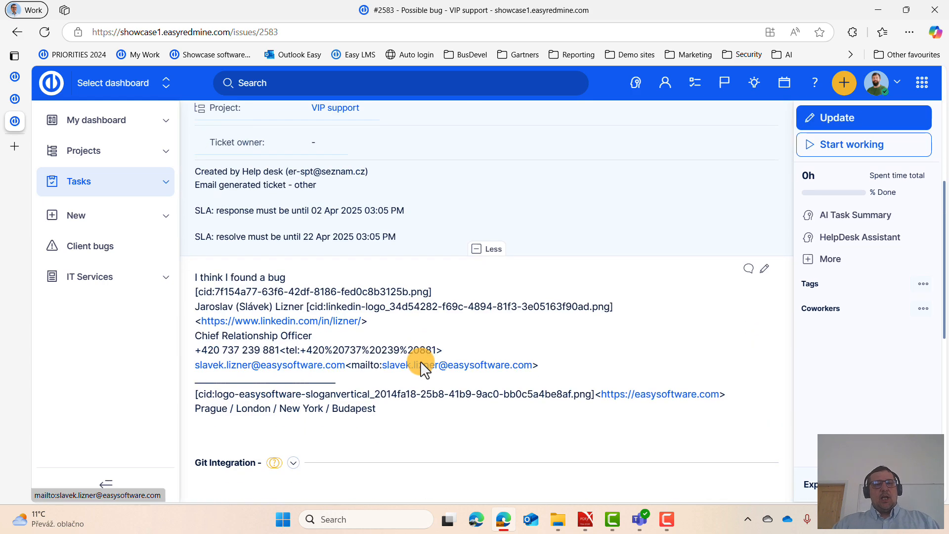
click(293, 277)
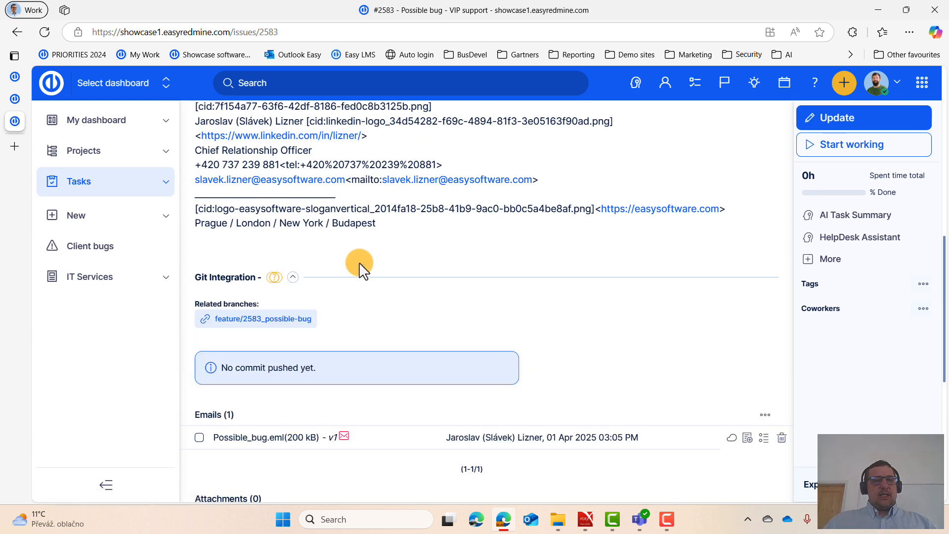
scroll(203, 195, down, 2)
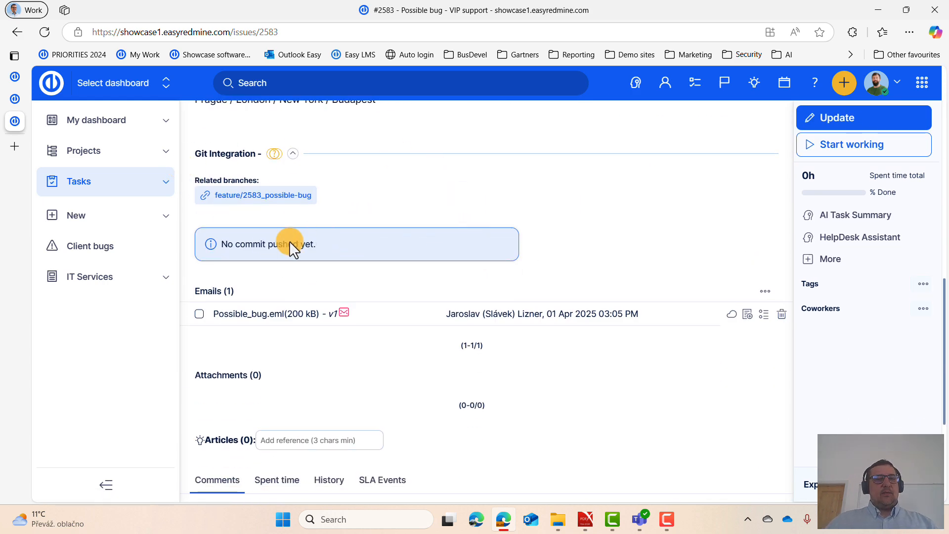
click(271, 194)
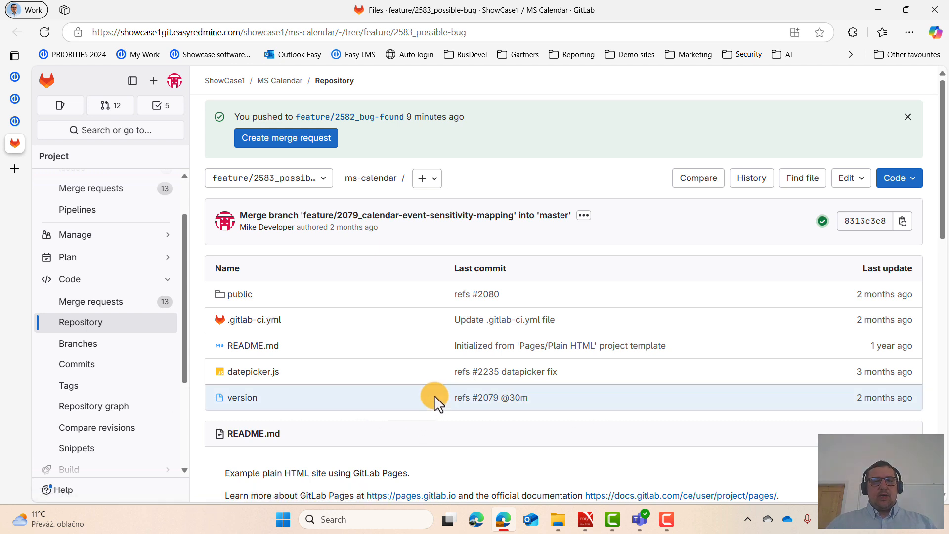
Step: Open the branch's version file for single-file editing and change its content to 1.1.1
click(244, 398)
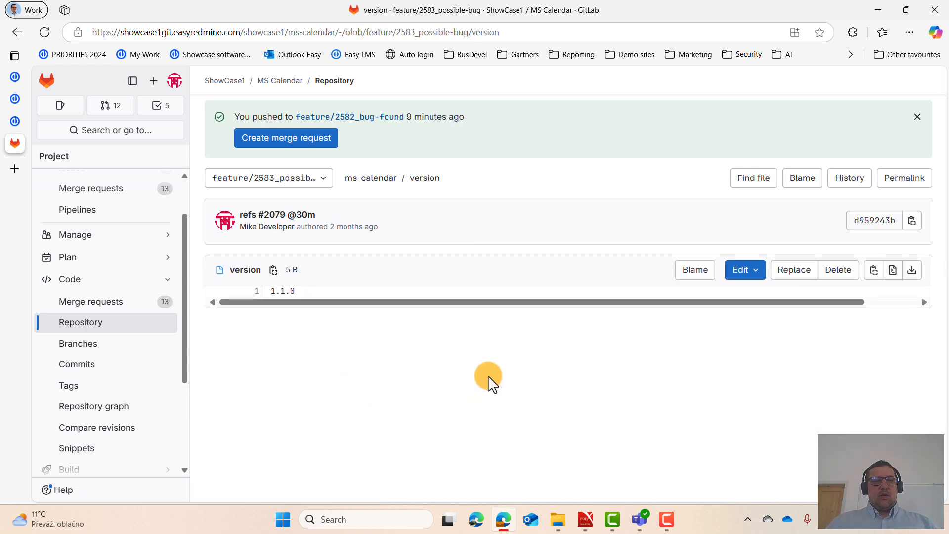
click(757, 270)
click(759, 330)
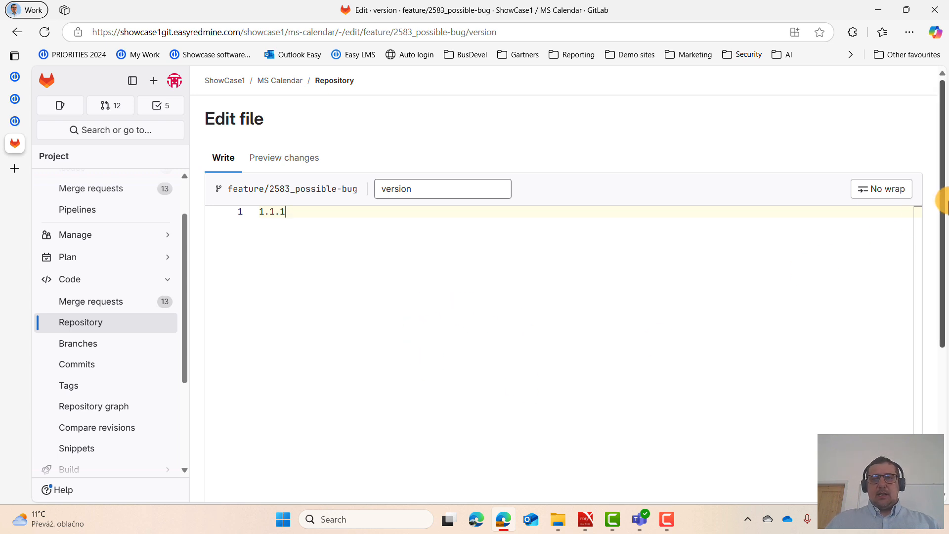
drag(935, 207, 863, 394)
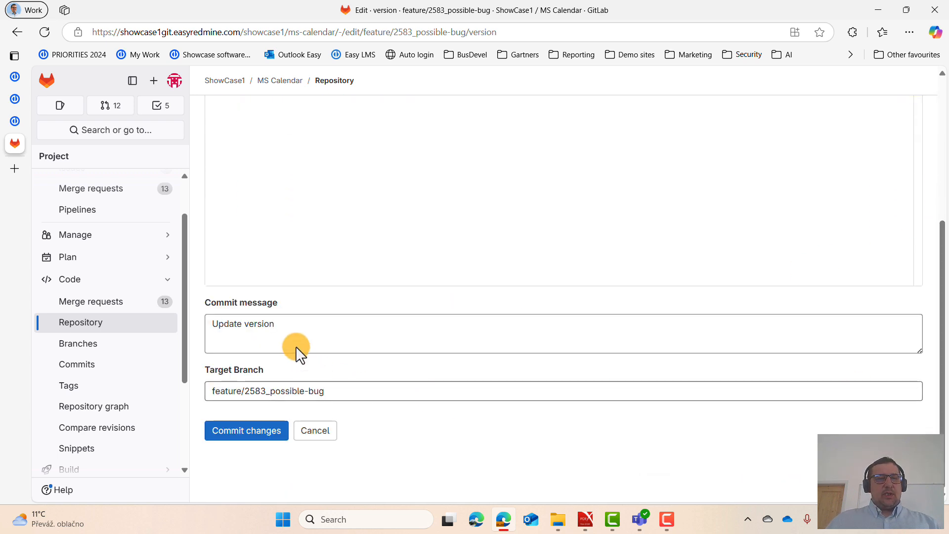
click(294, 328)
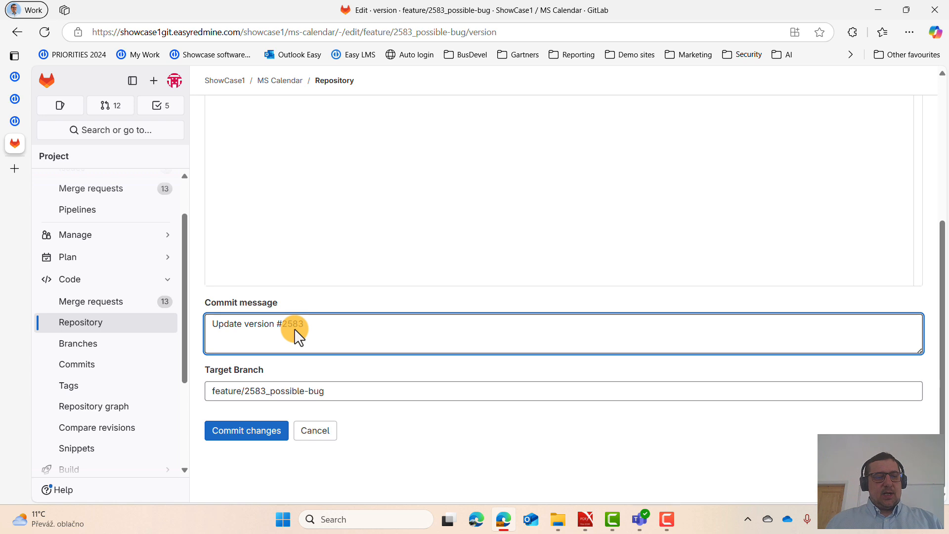
text(#2583 @30m)
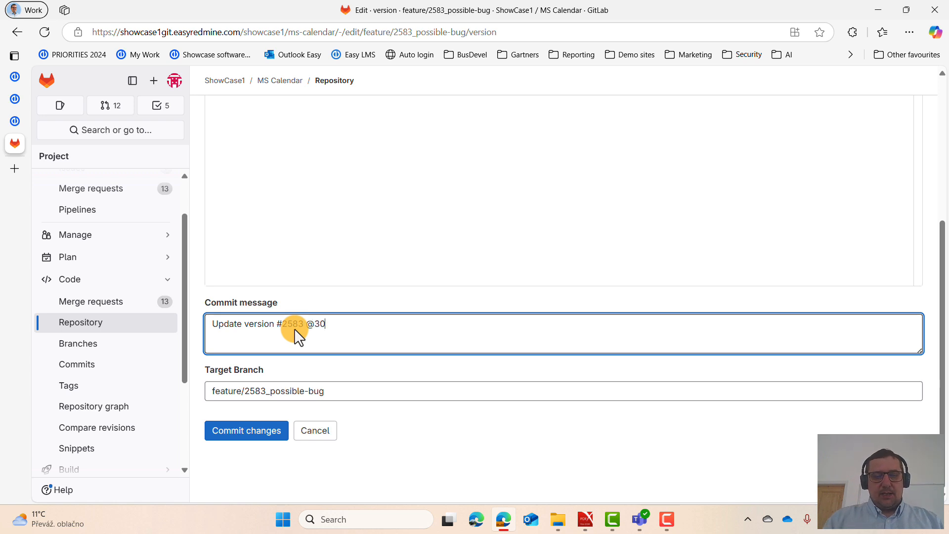
click(265, 432)
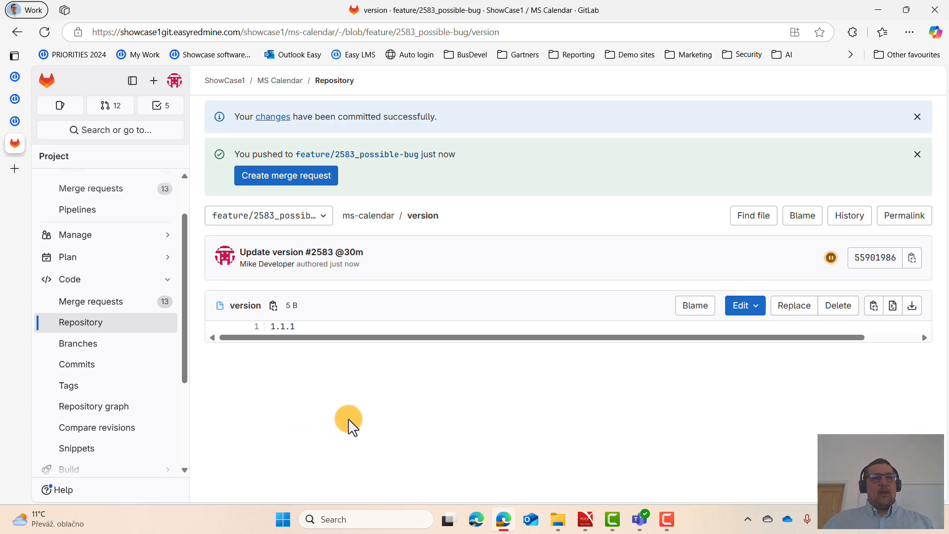
Step: Return to the Possible bug ticket in Easy Redmine, reload it and check its status and spent time
mouse_move(14, 129)
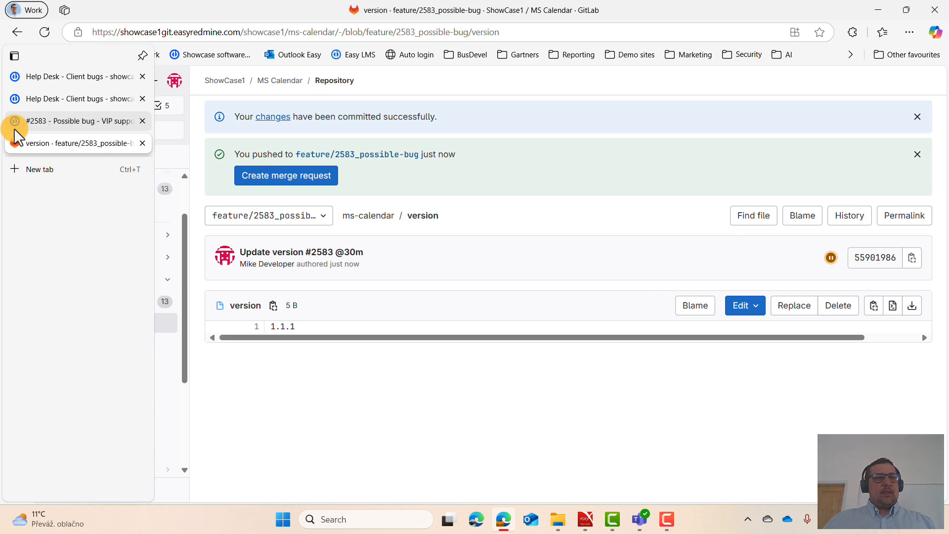
click(52, 122)
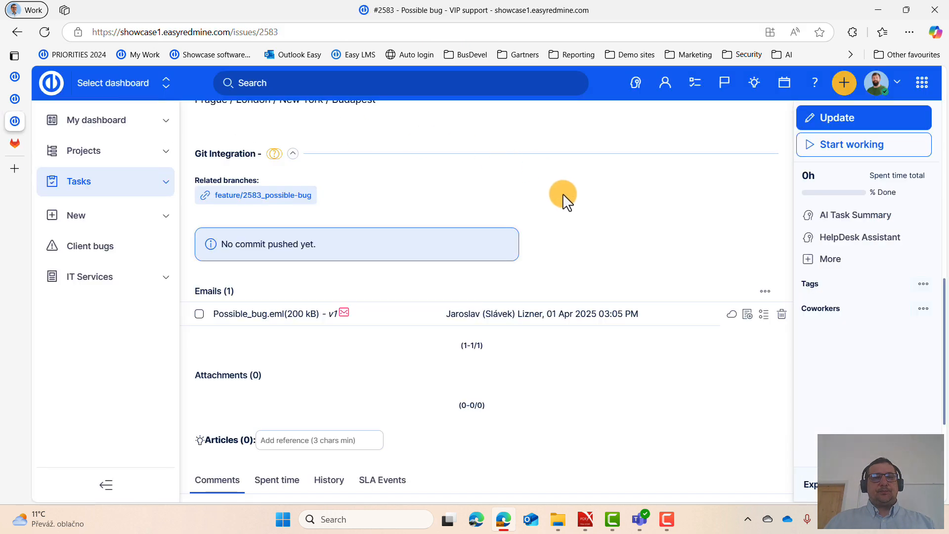
scroll(559, 221, up, 10)
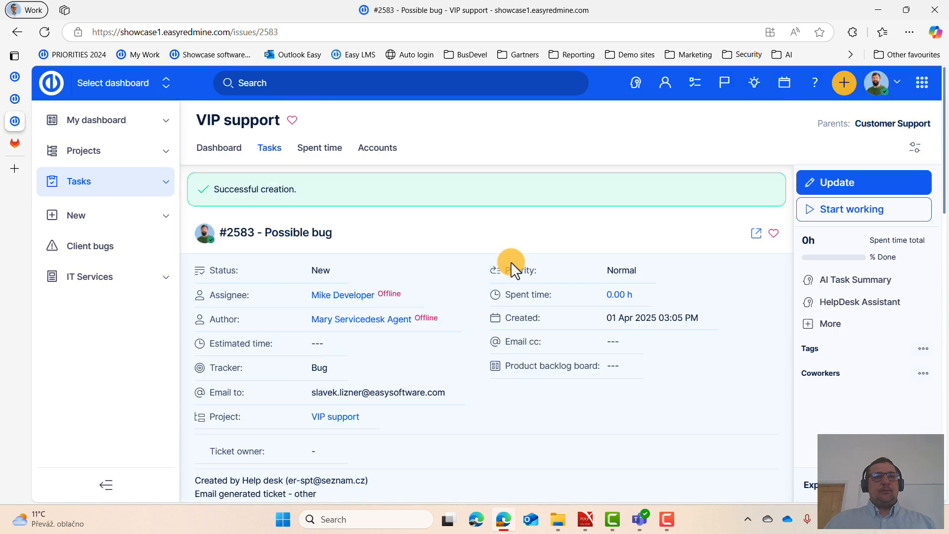
click(46, 31)
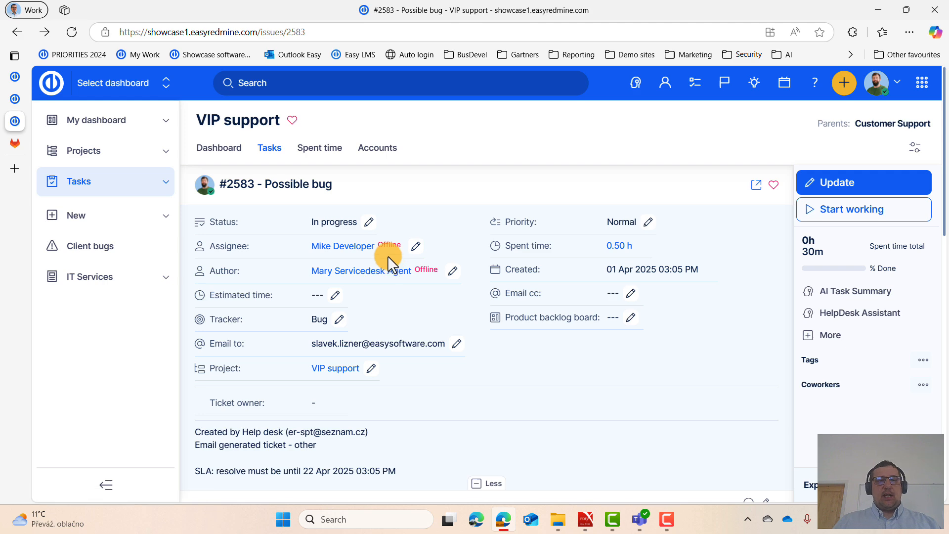
scroll(387, 256, down, 3)
scroll(388, 256, down, 3)
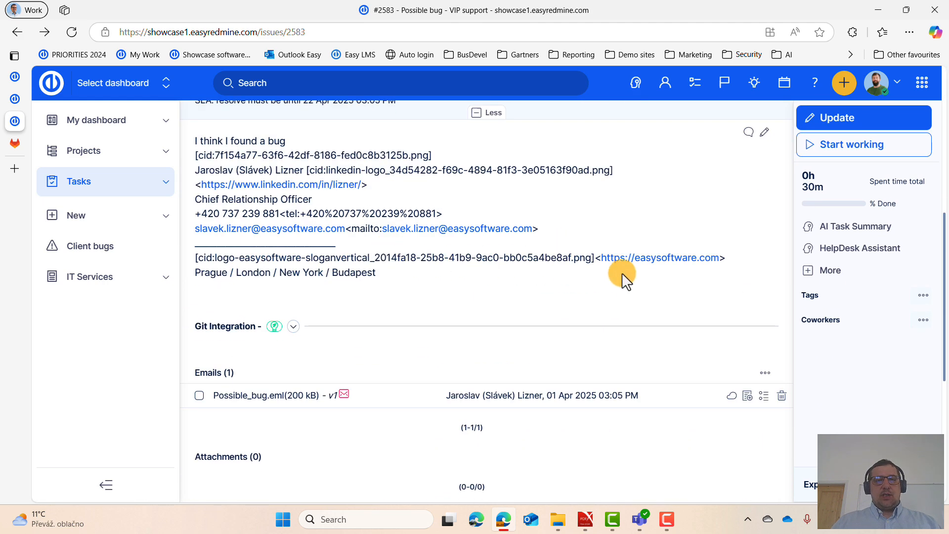
Step: From the ticket's Git Integration section, create a draft merge request of feature/2583_possible-bug into master
click(294, 327)
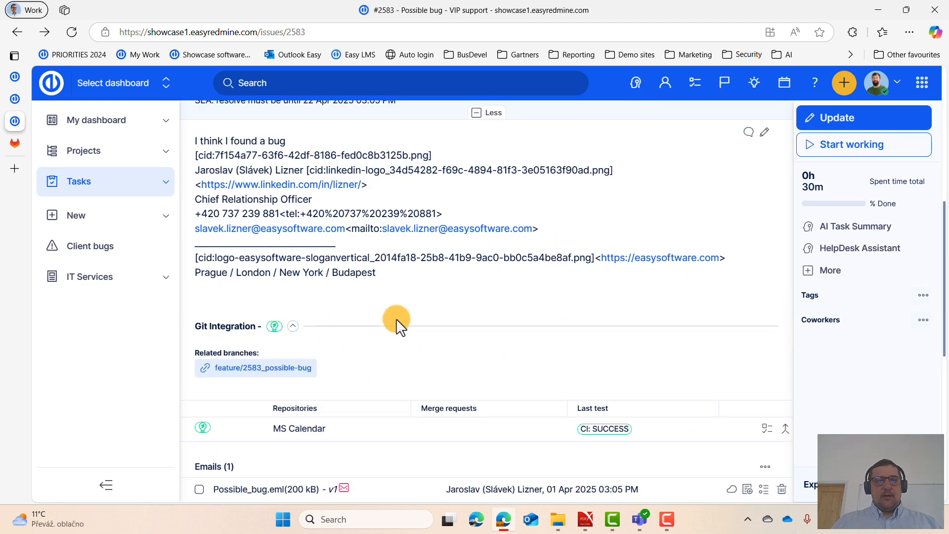
scroll(396, 319, down, 1)
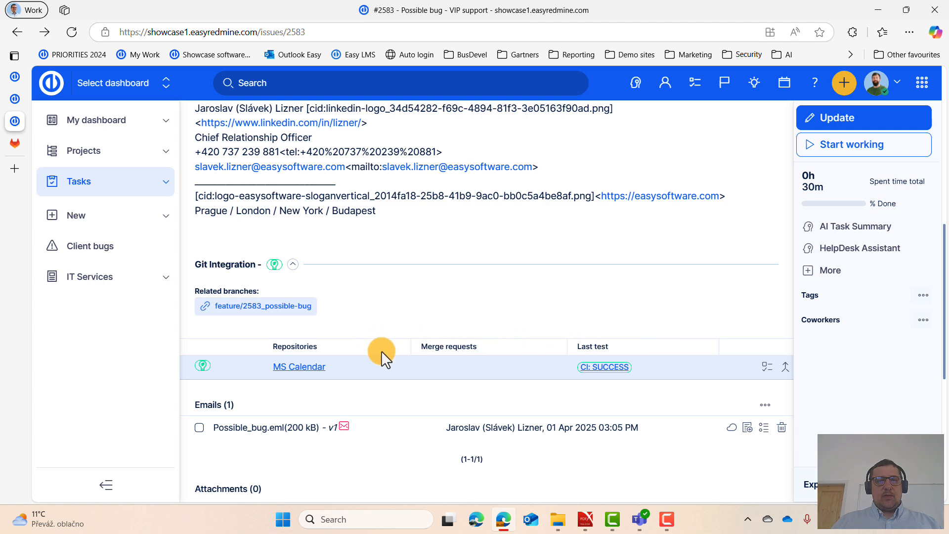
click(786, 368)
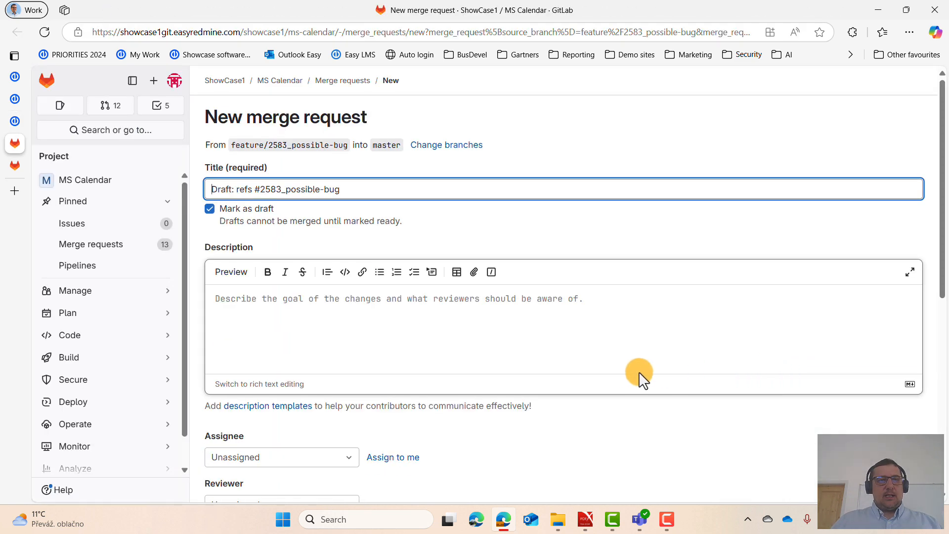
scroll(446, 433, down, 5)
click(279, 395)
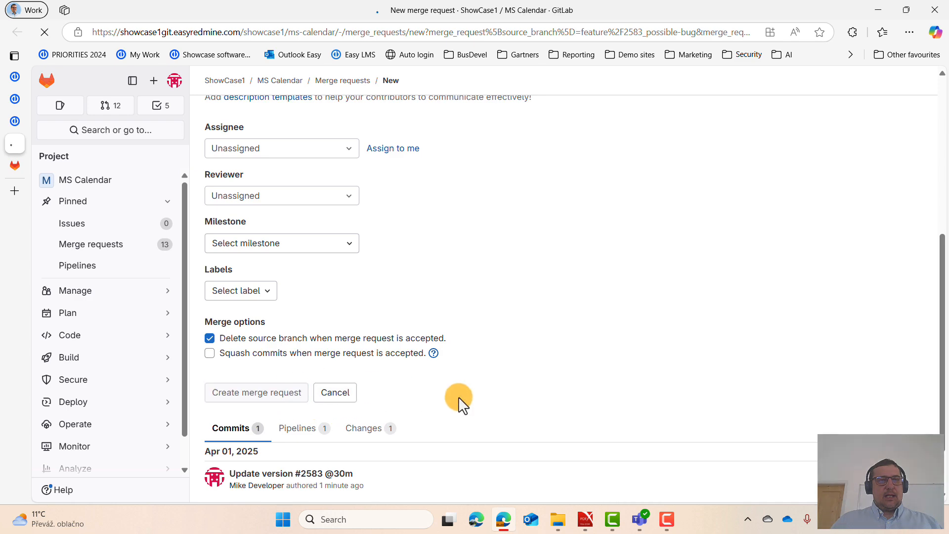
Step: Reload the Possible bug ticket in Easy Redmine and open its draft merge request from the Git Integration section
click(14, 121)
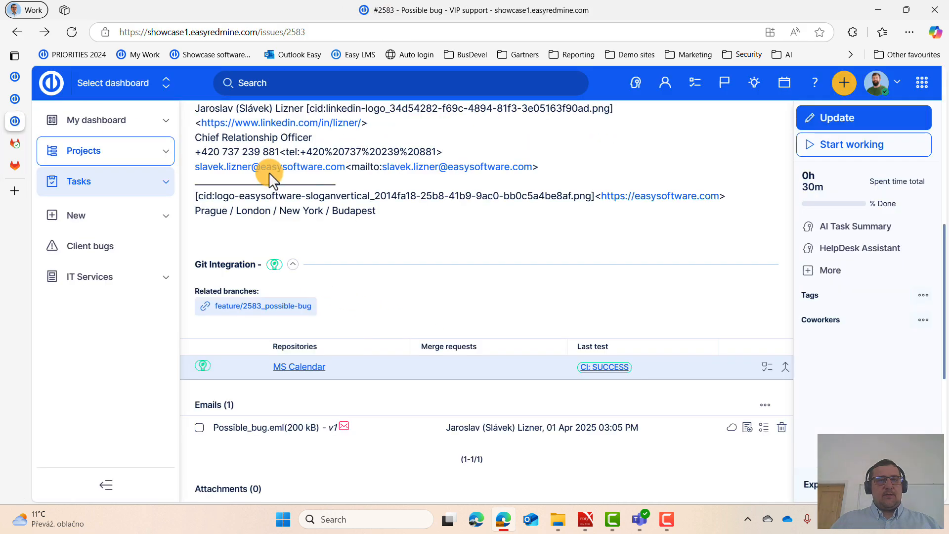
click(72, 32)
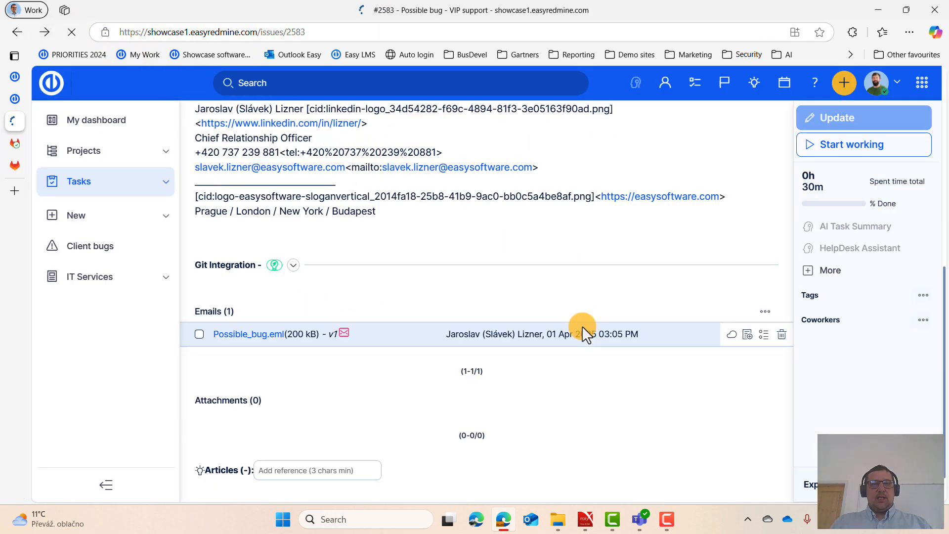
click(297, 267)
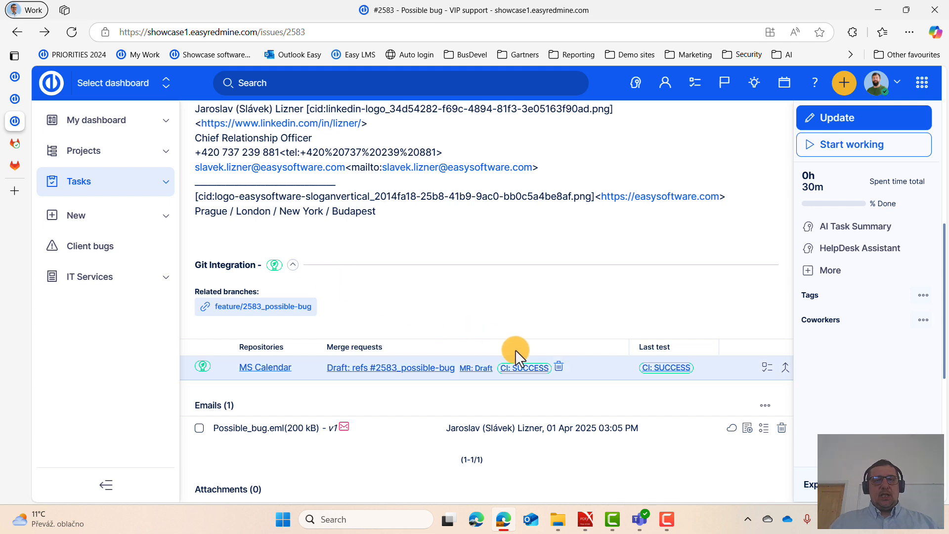
click(477, 369)
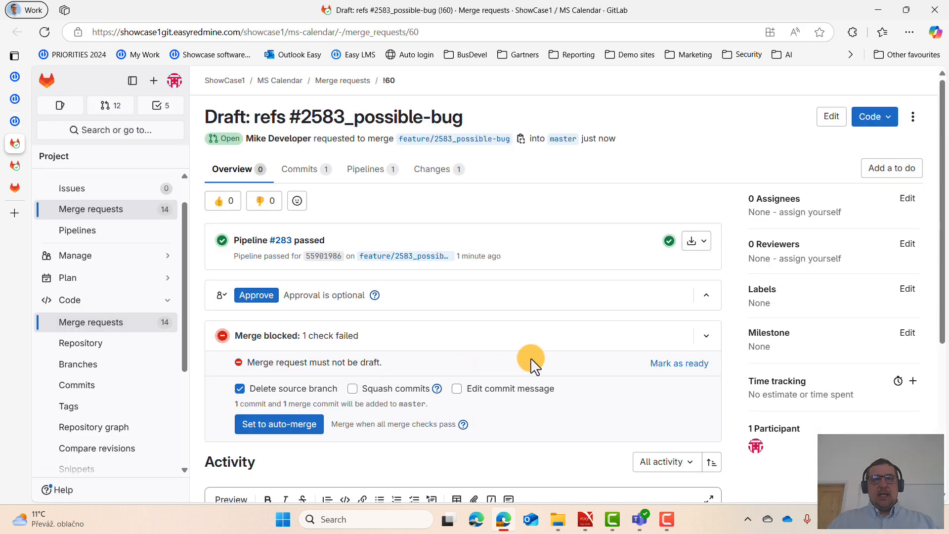
Step: Mark the merge request as ready, reload its page and merge the branch into master
click(684, 363)
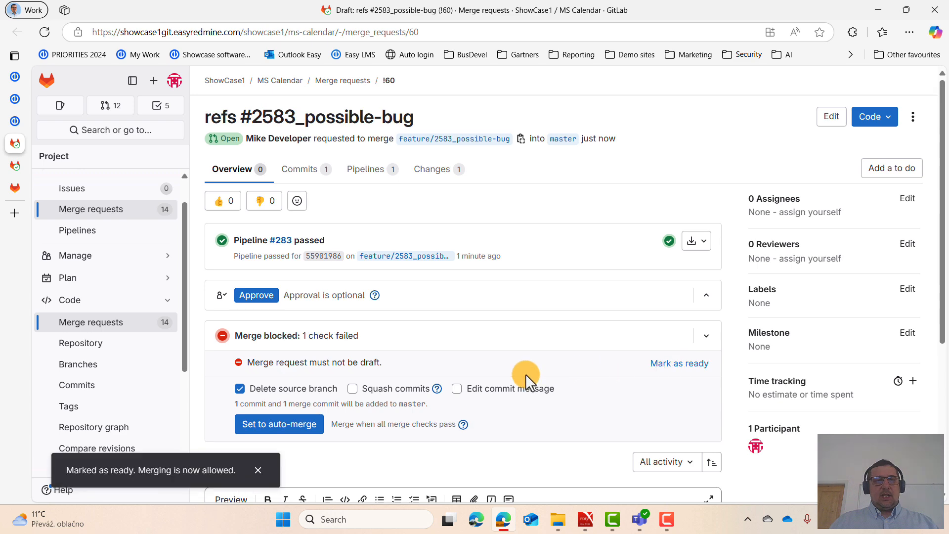
scroll(526, 374, down, 2)
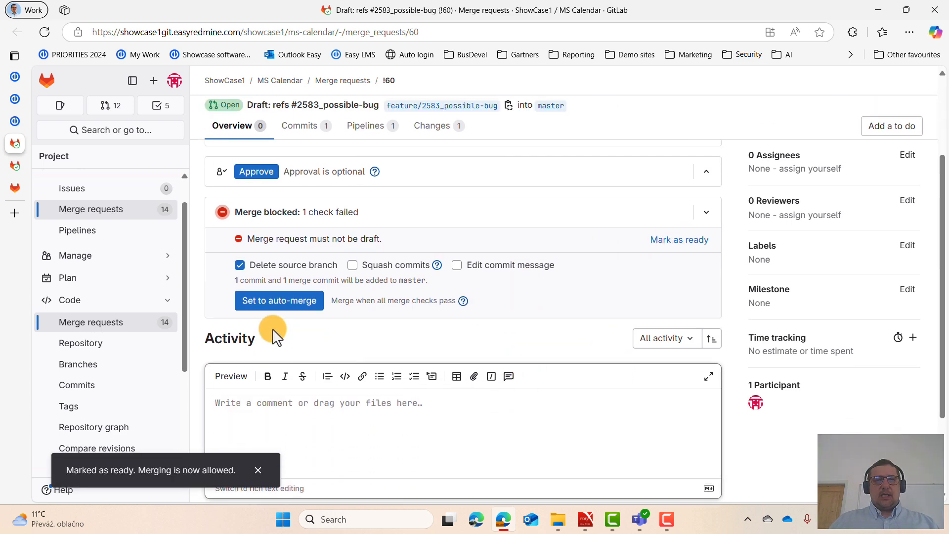
click(45, 33)
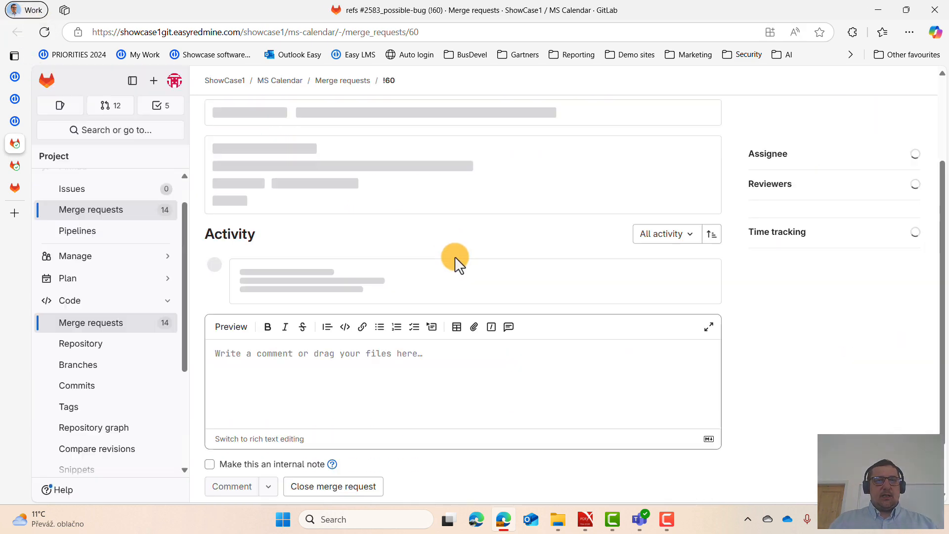
scroll(461, 297, down, 2)
scroll(461, 296, up, 2)
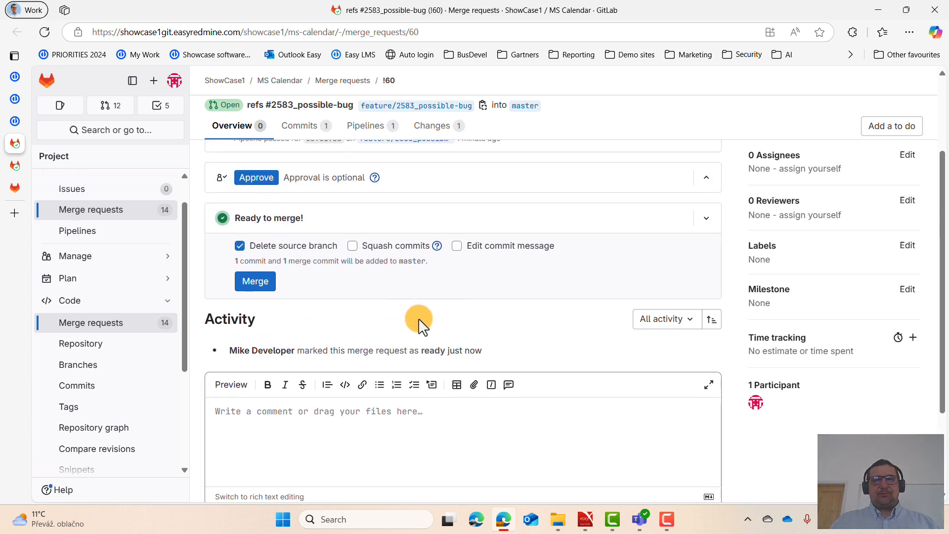
click(257, 283)
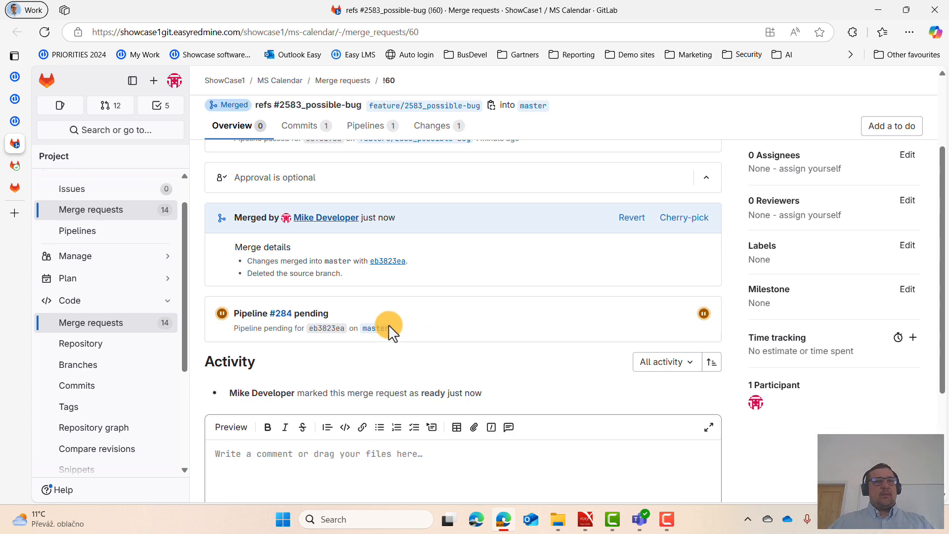
Step: Return to the Possible bug ticket in Easy Redmine, reload it and check where it stands on the Client bugs board
click(15, 121)
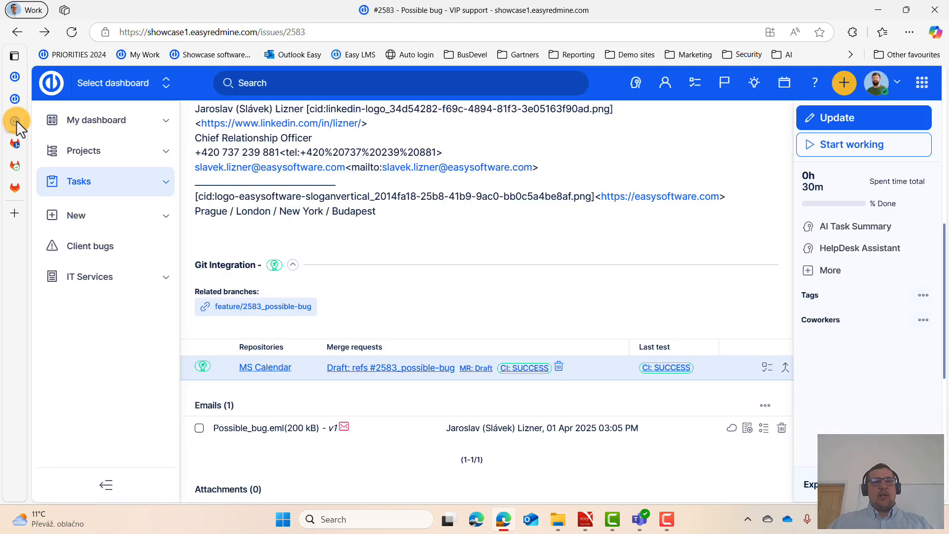
scroll(414, 212, up, 10)
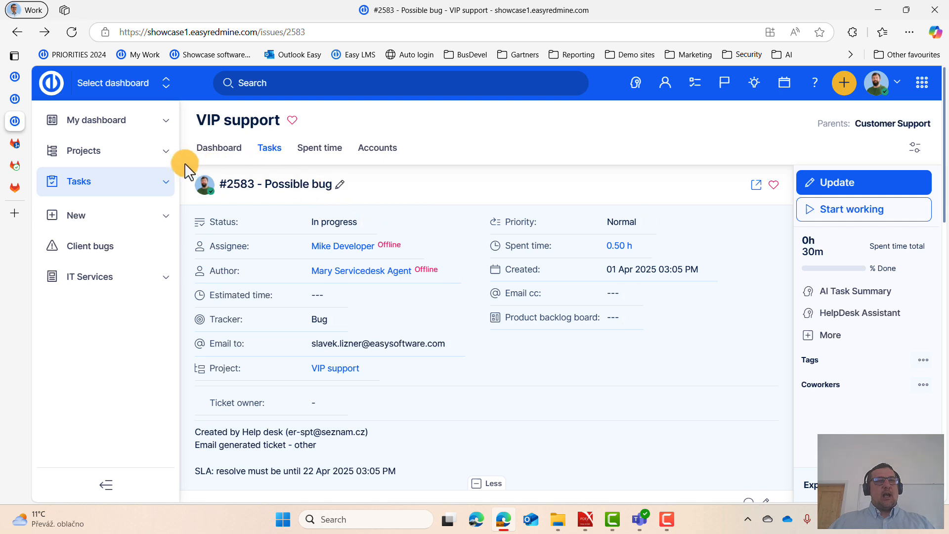
click(72, 32)
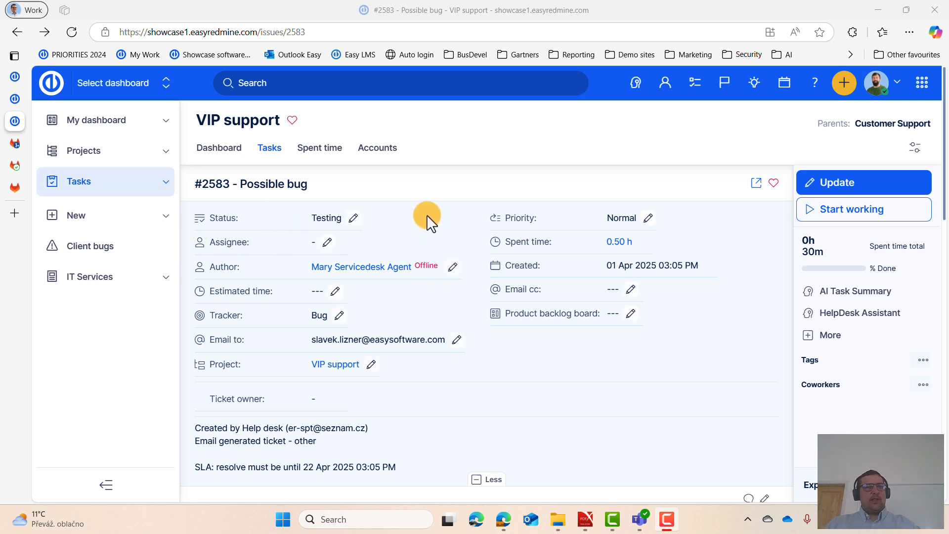
click(123, 246)
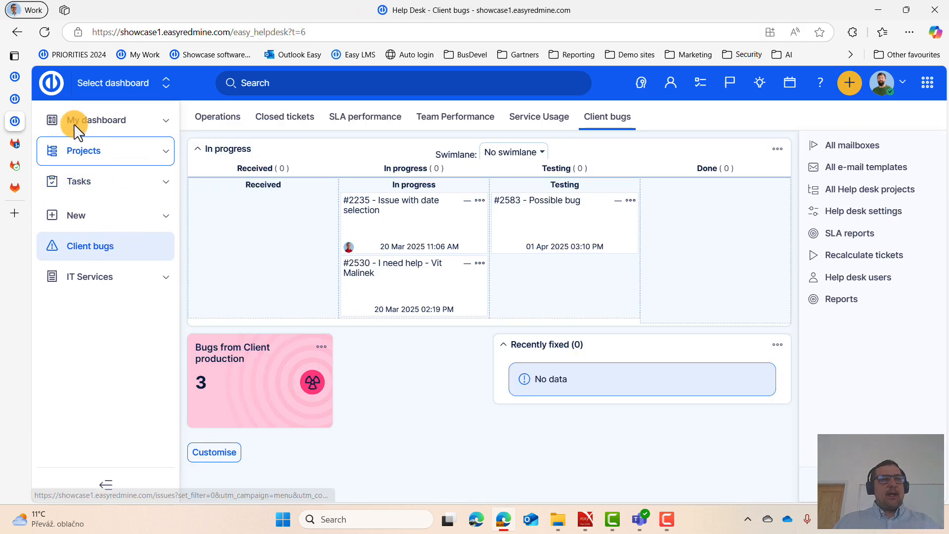
click(11, 30)
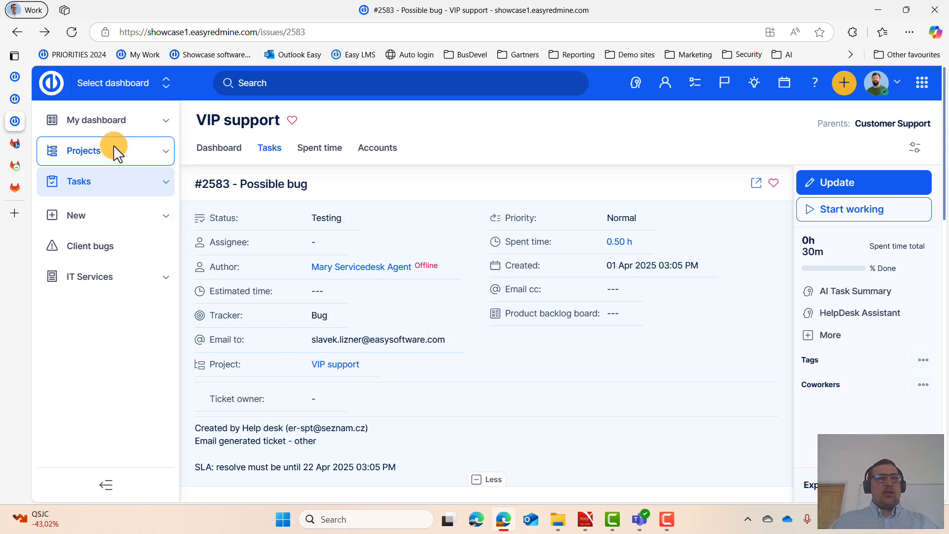
Step: Switch to the tester role from the home dashboard and open the Possible bug ticket from Bugs from clients
click(53, 78)
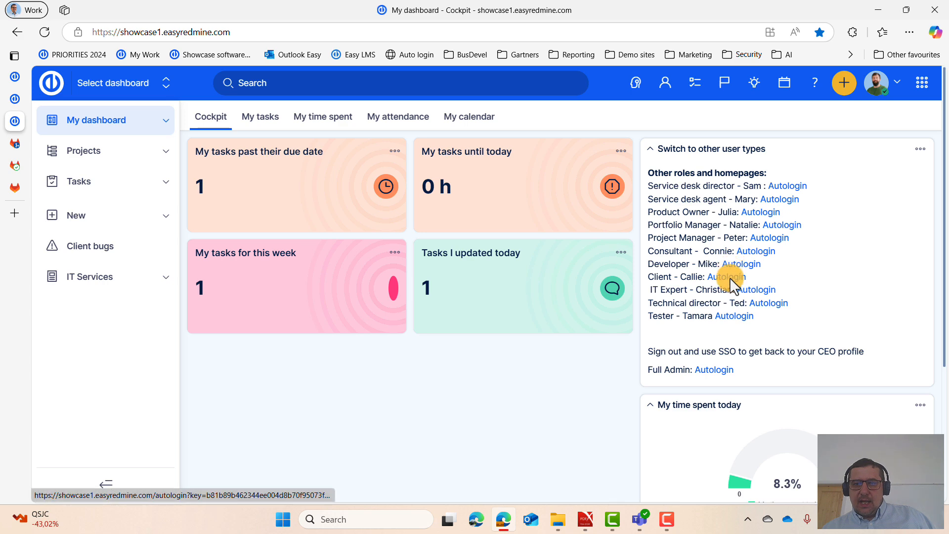
click(734, 316)
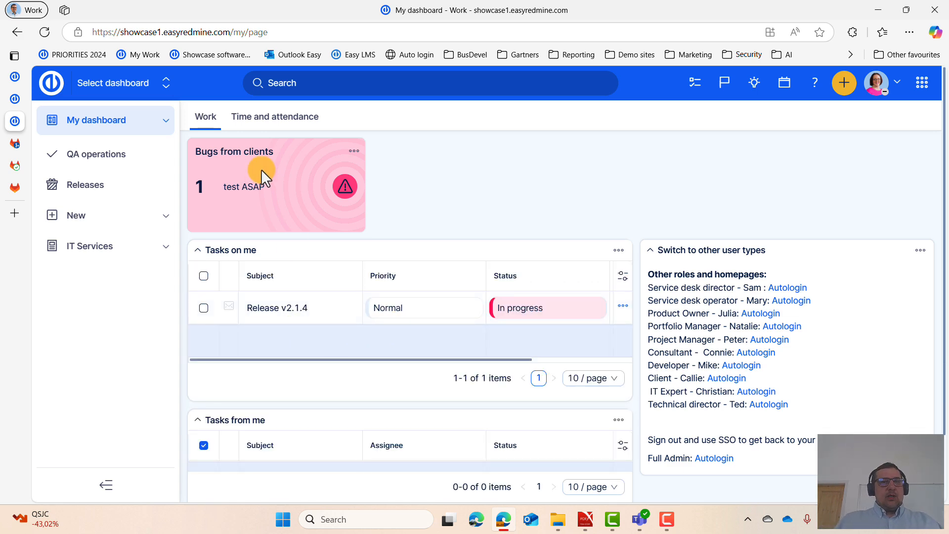
click(263, 178)
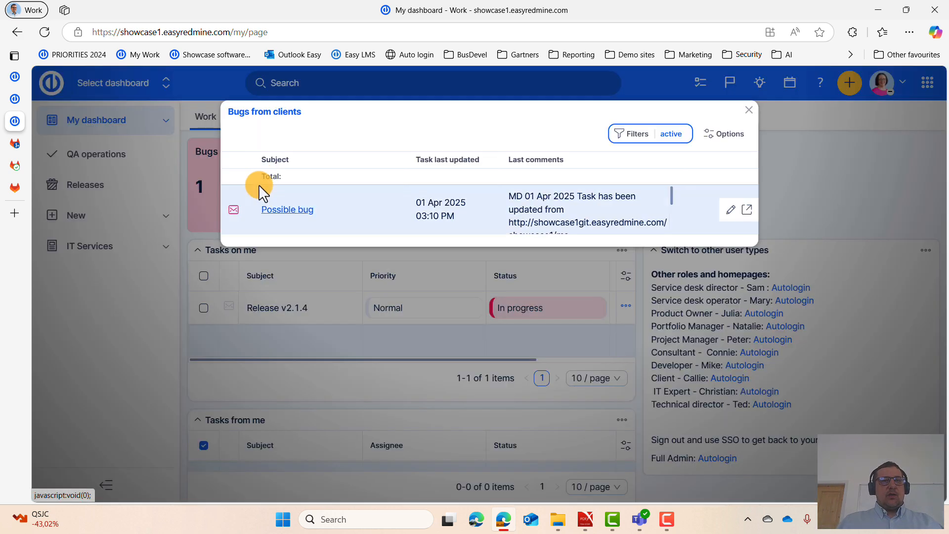
click(293, 209)
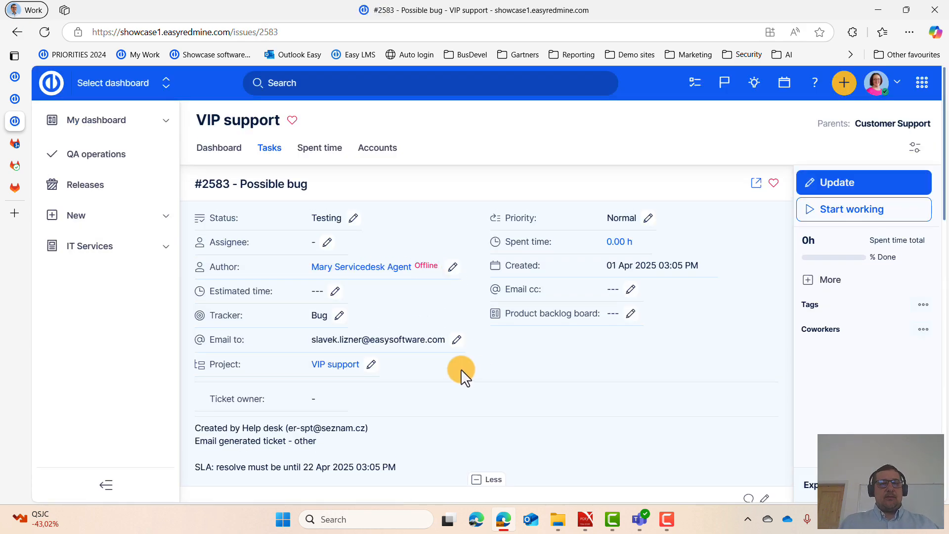
Step: Expand the ticket's Git Integration section and review its merge request and last test result
scroll(460, 369, down, 6)
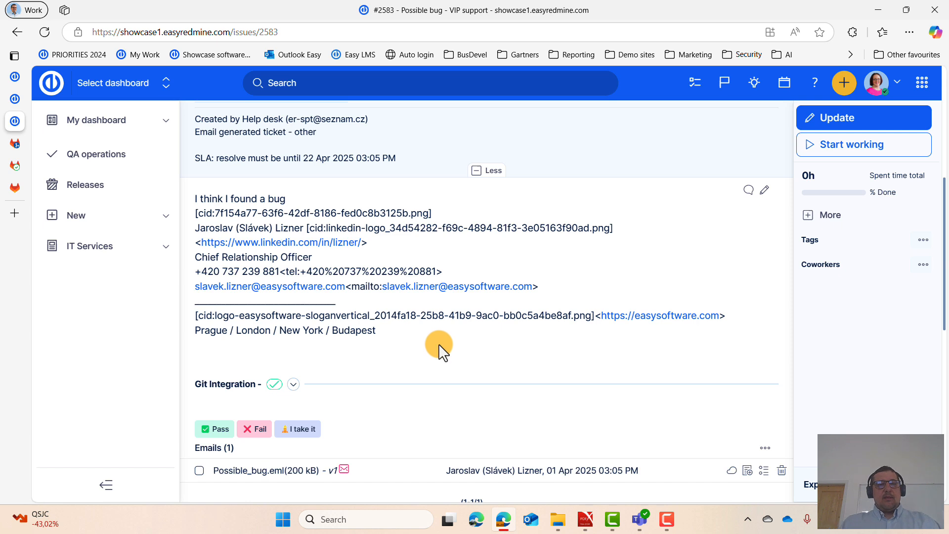
scroll(438, 343, down, 1)
click(293, 322)
scroll(394, 322, down, 2)
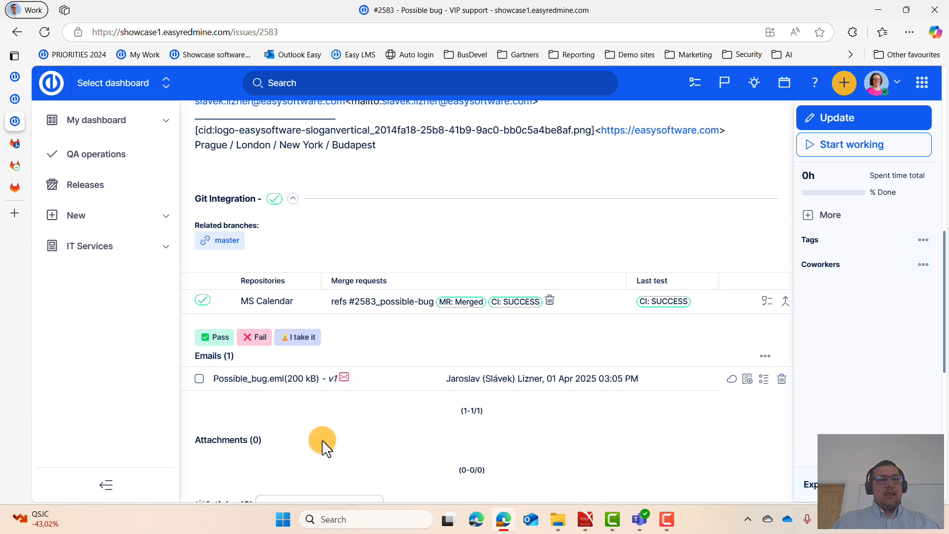
Step: Pass the ticket's test with "asdadasd" as the tested case and save the update with status Done
click(214, 336)
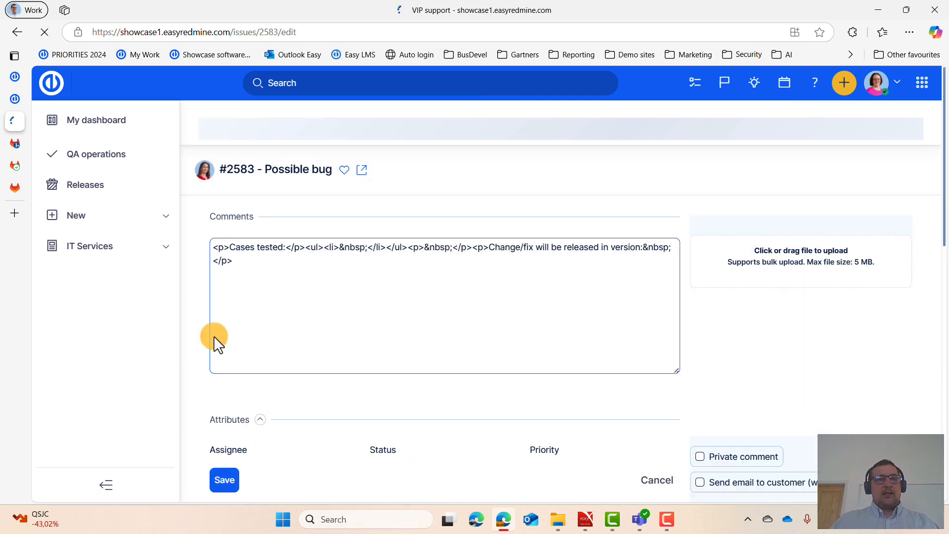
scroll(380, 366, down, 3)
click(251, 194)
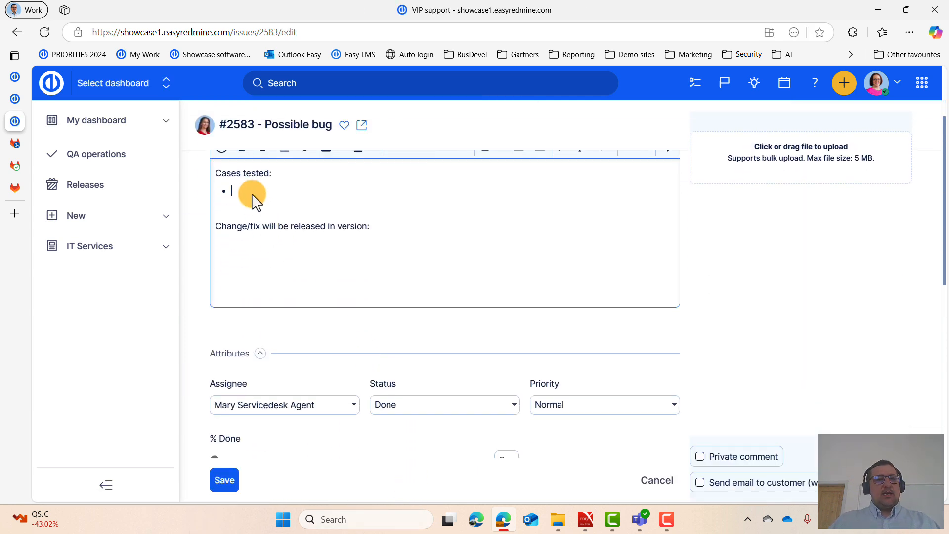
text(asdadasd)
scroll(360, 323, down, 3)
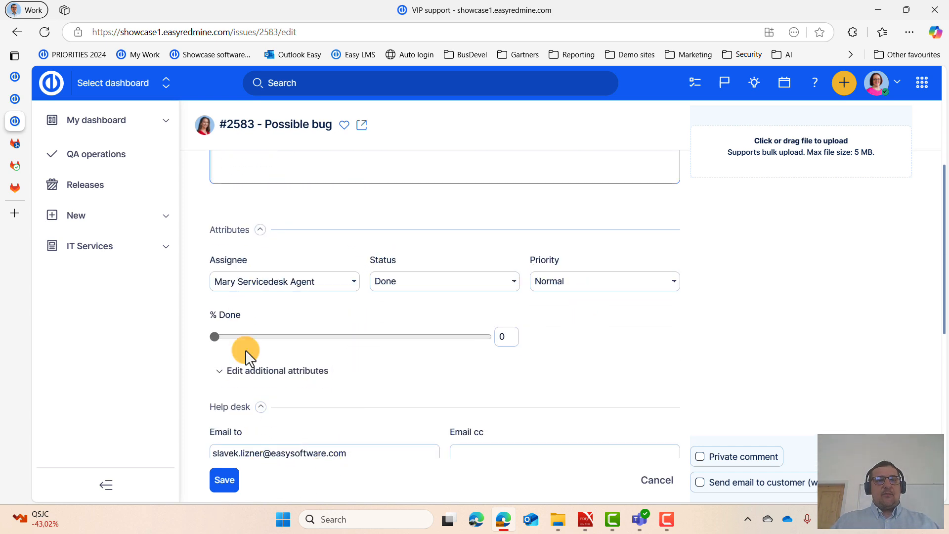
click(225, 479)
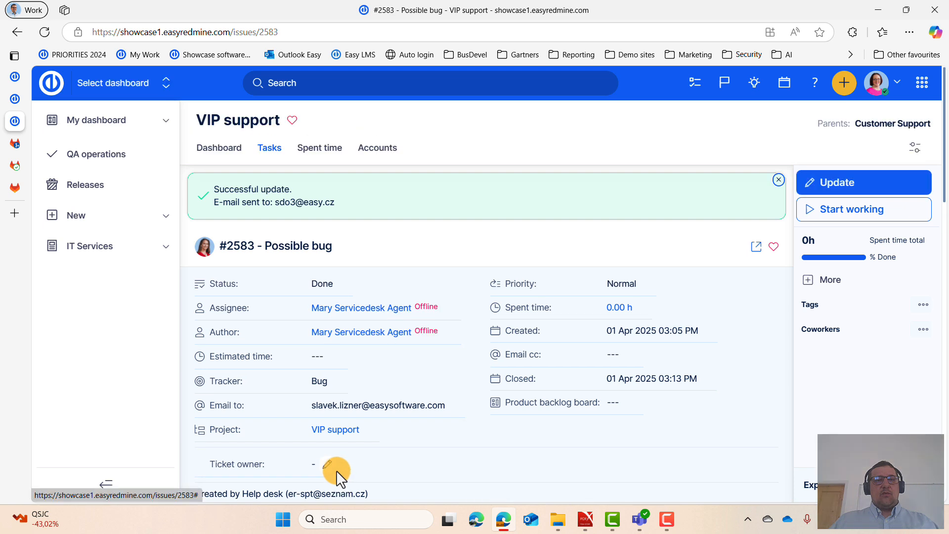
Step: Reload the ticket, switch to the service desk operator role and open the help desk's Client bugs board
click(42, 32)
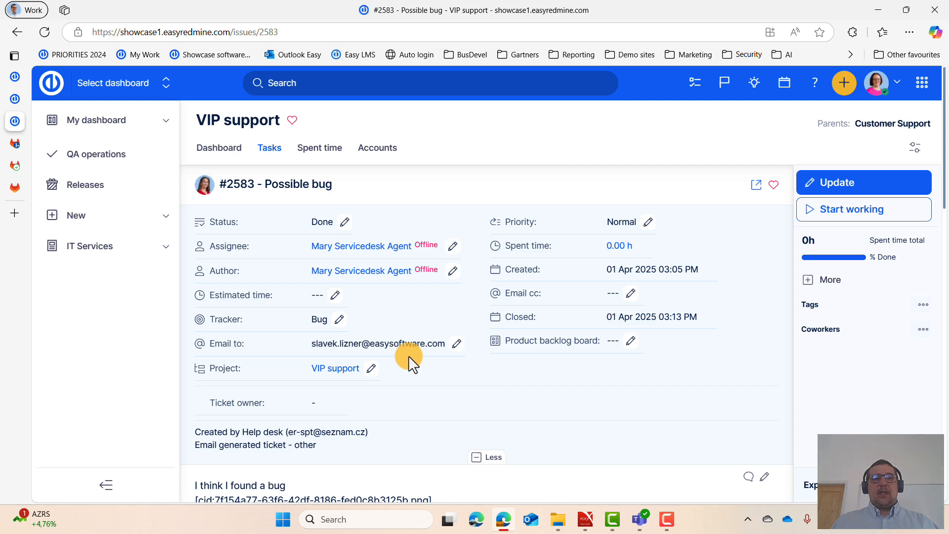
click(49, 83)
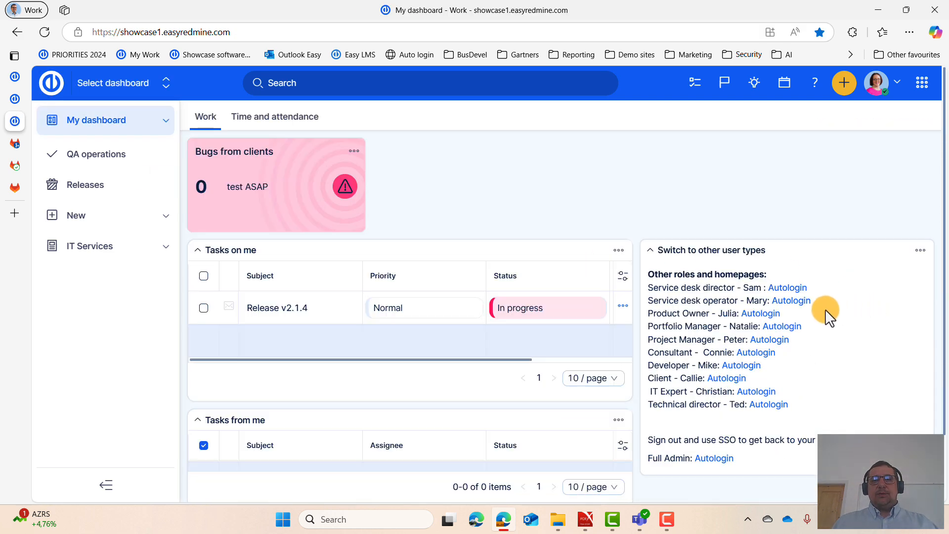
click(793, 300)
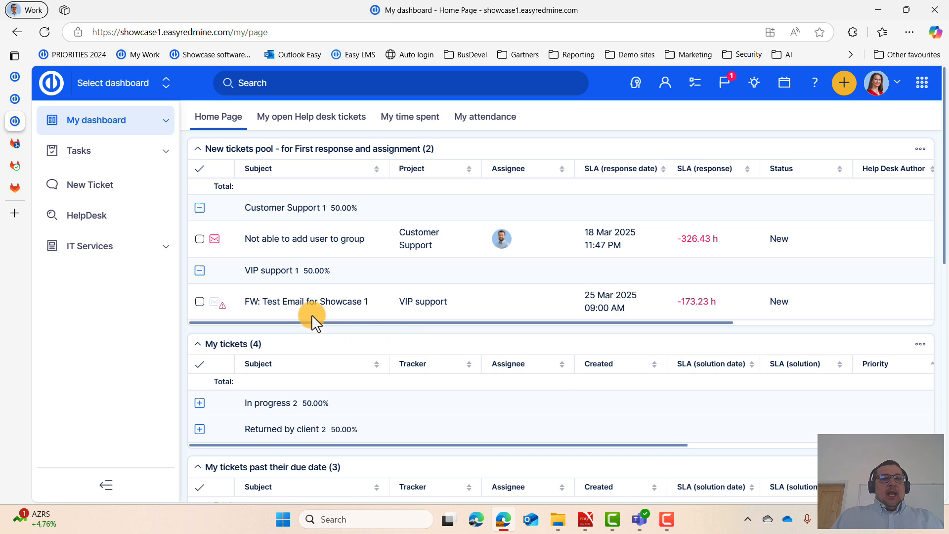
click(103, 216)
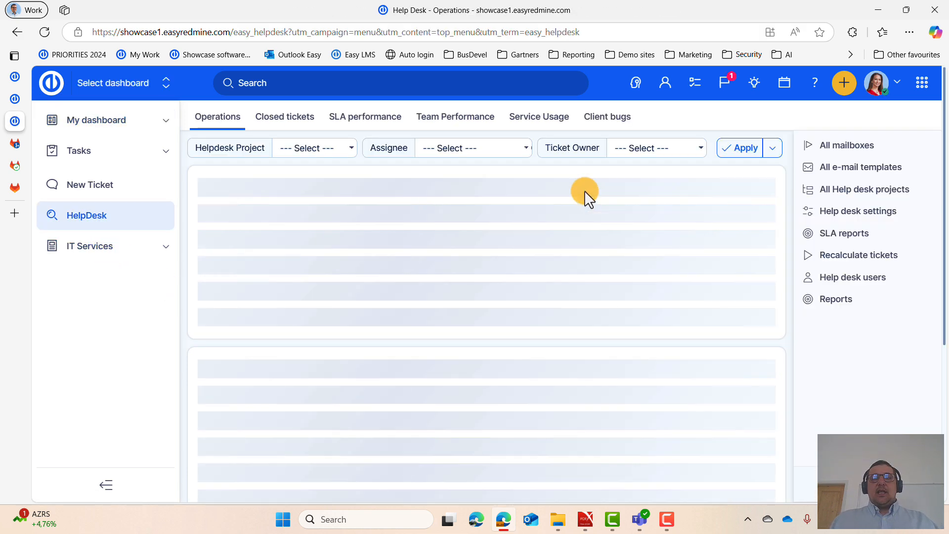
click(607, 121)
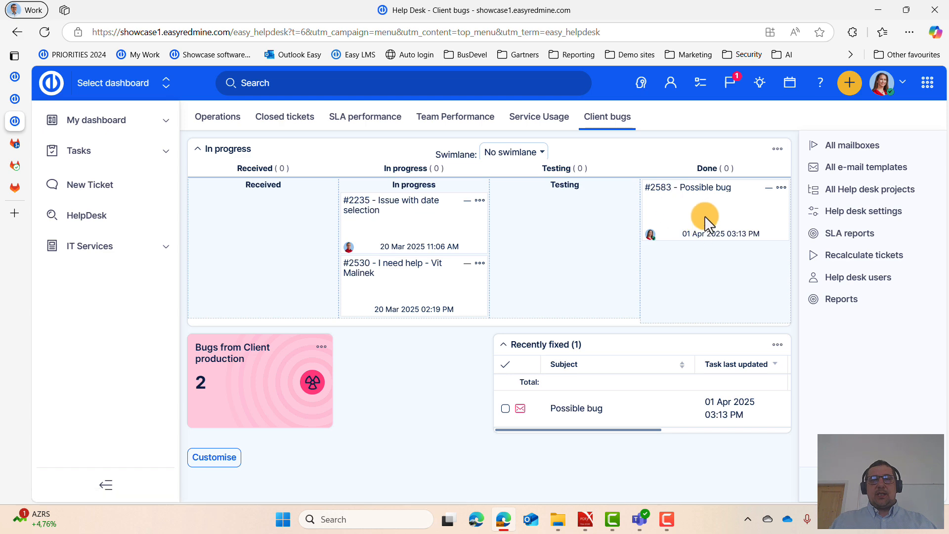
Step: Preview the Possible bug ticket from the board's Done column and open its full page
click(704, 216)
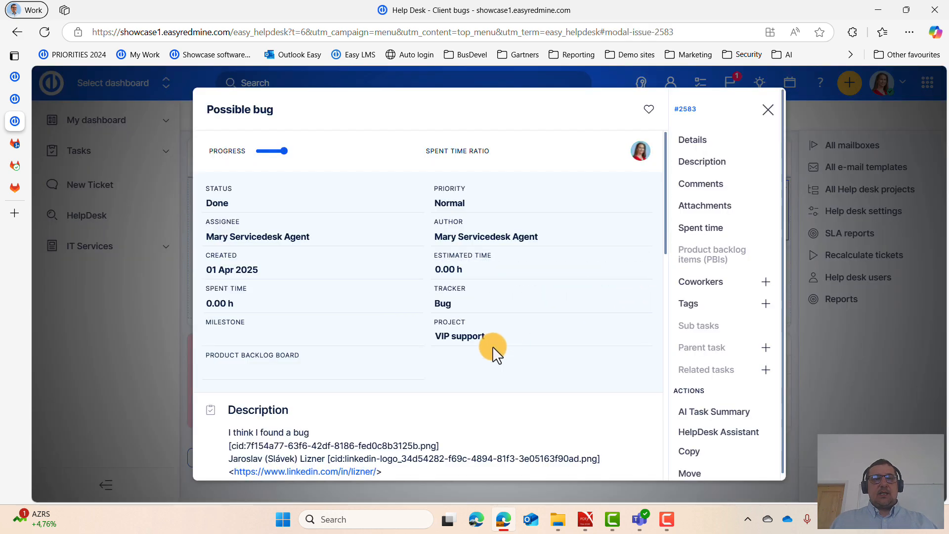
scroll(386, 346, down, 4)
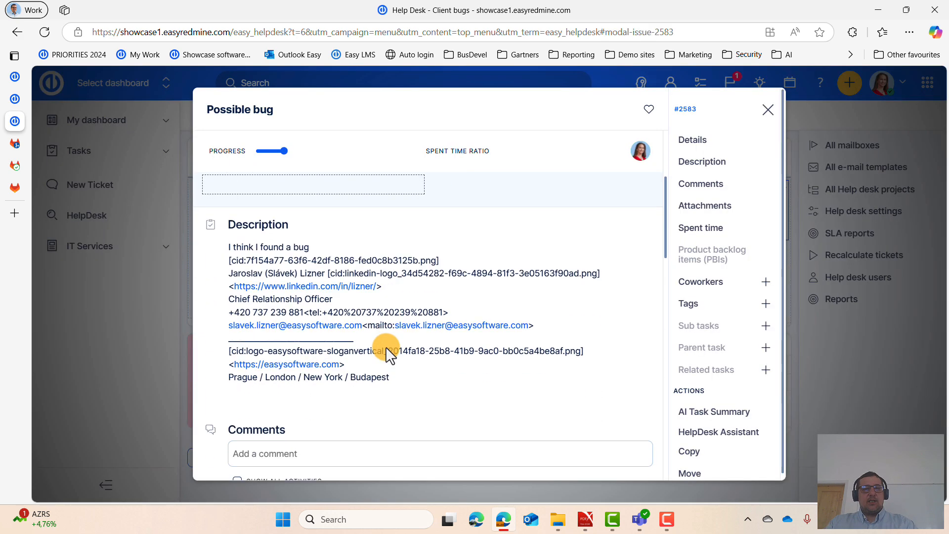
click(678, 111)
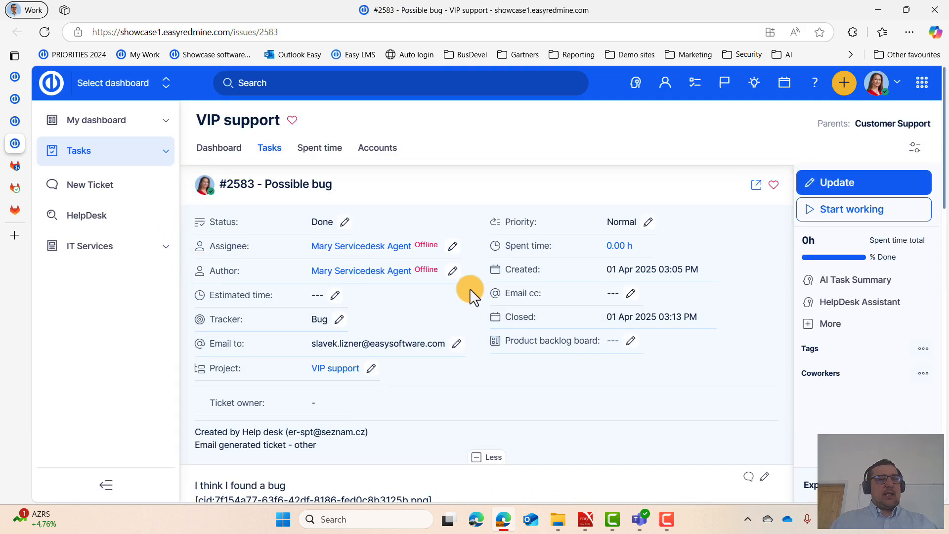
Step: Update the ticket to send the customer a quick email from the "Bug - fixed" template
scroll(469, 288, down, 10)
click(819, 118)
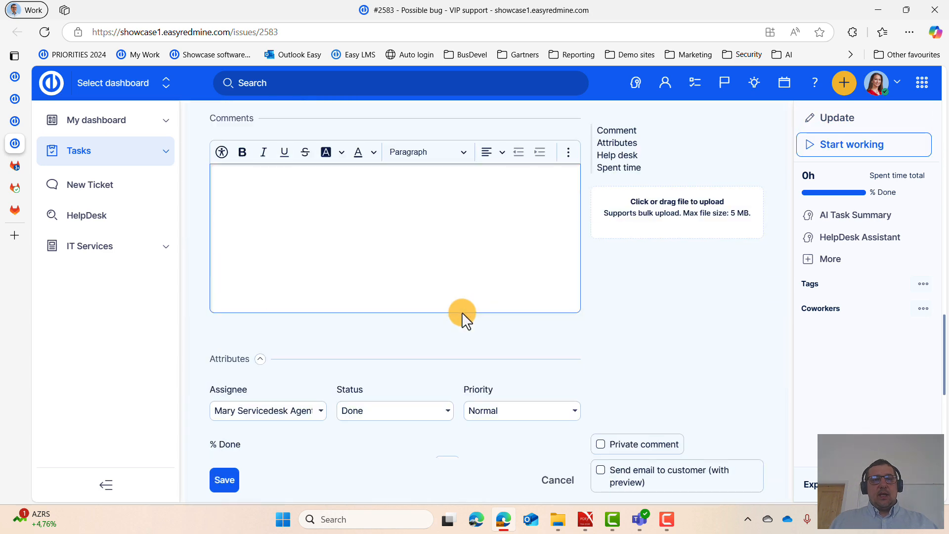
scroll(462, 313, down, 8)
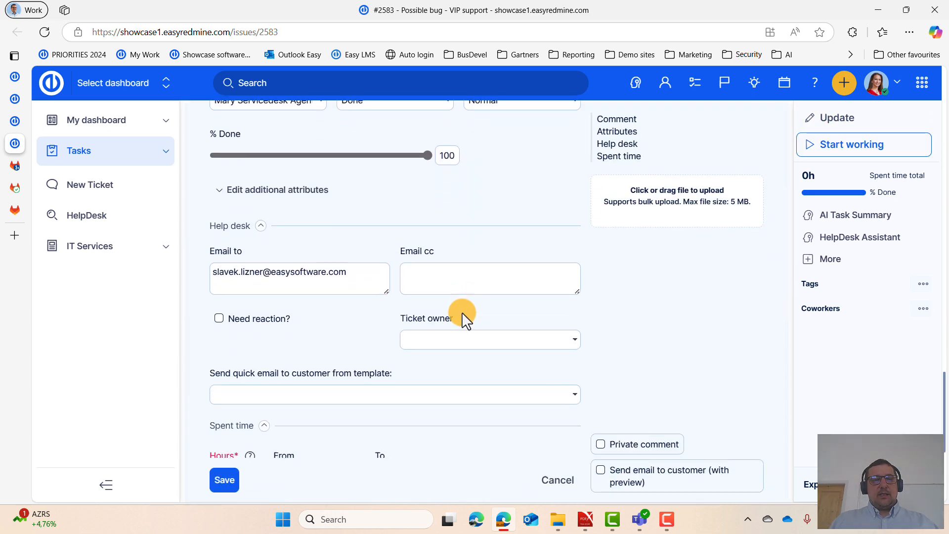
click(500, 332)
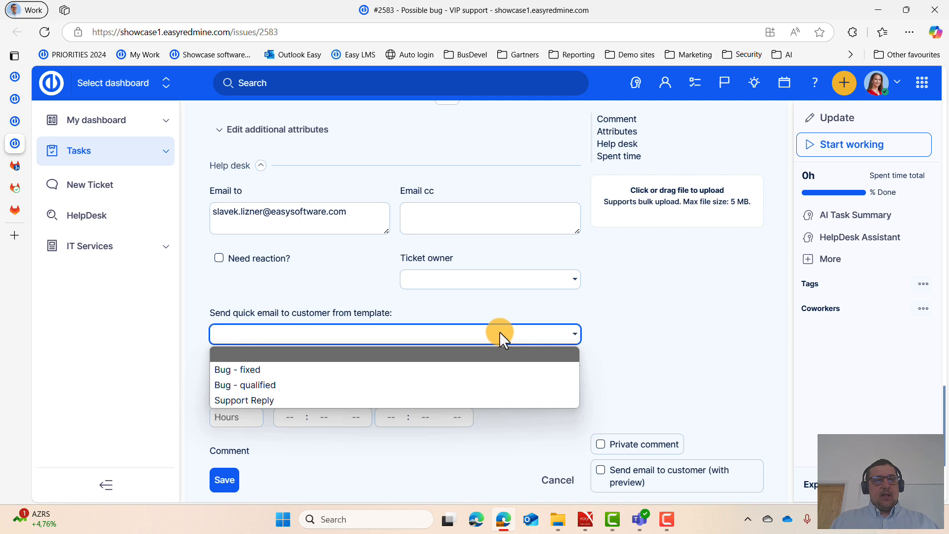
click(435, 369)
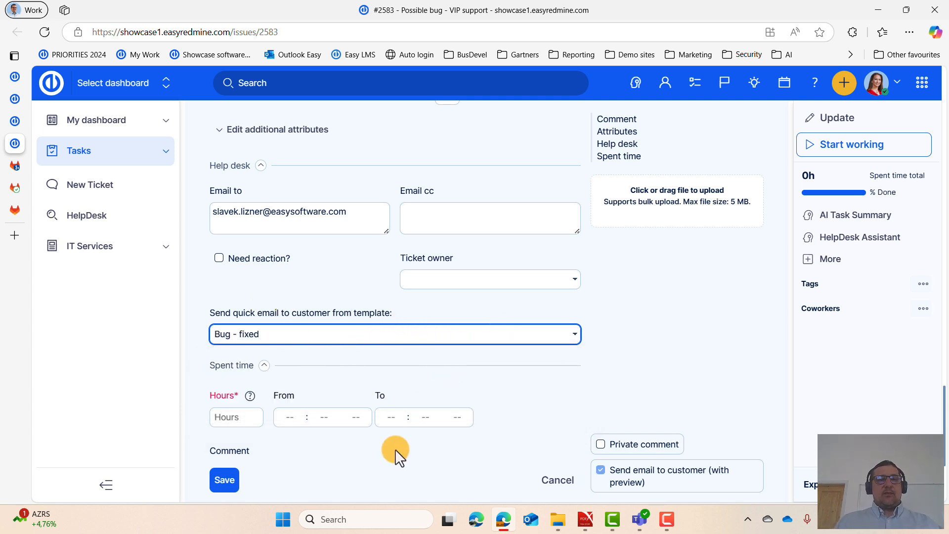
scroll(303, 440, down, 3)
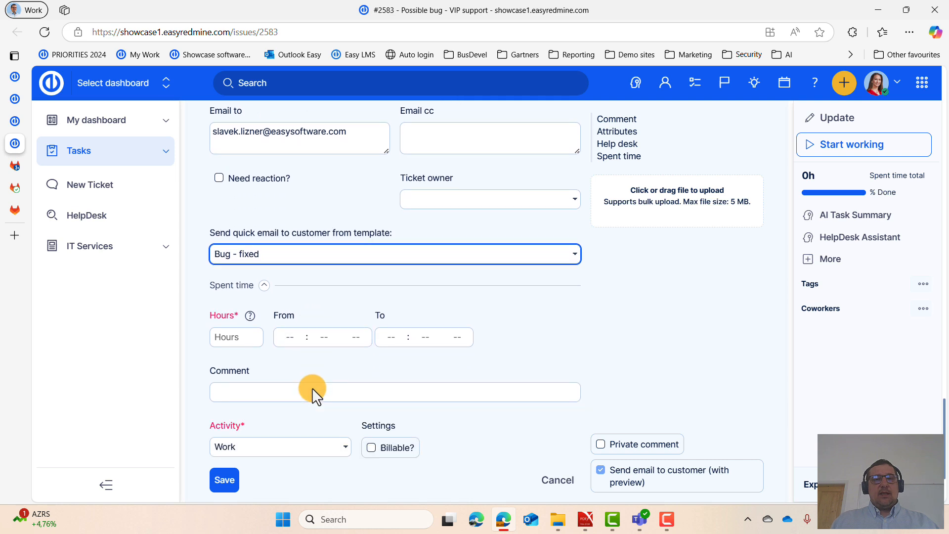
scroll(415, 410, down, 2)
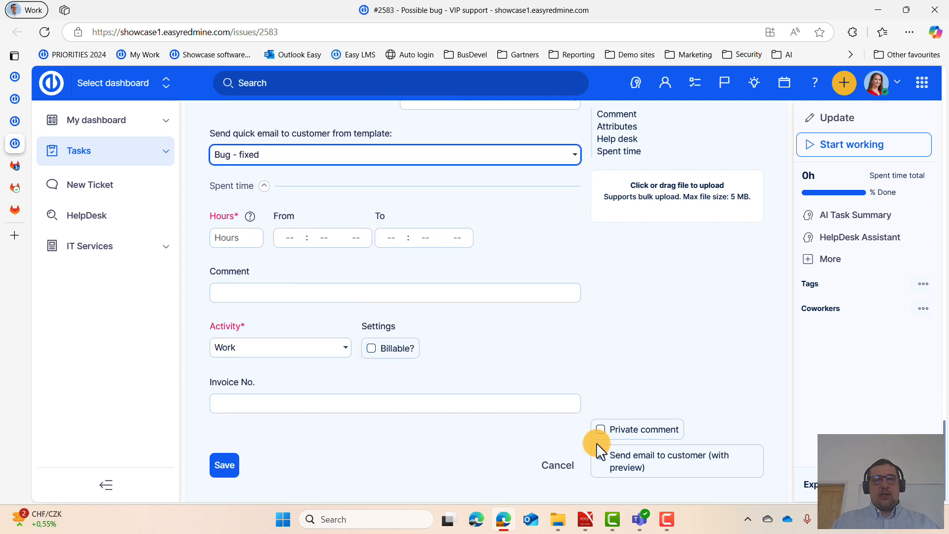
click(224, 464)
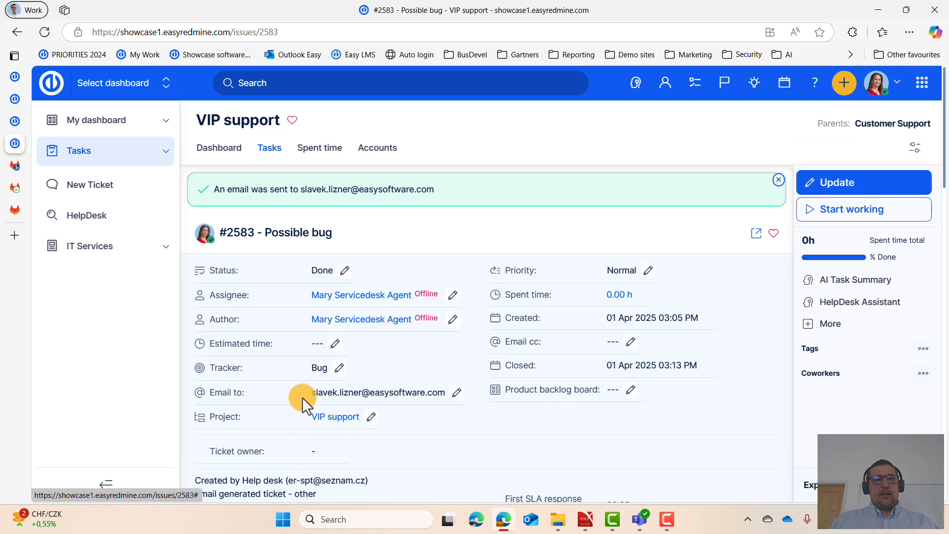
Step: Switch to Outlook and open the customer's notification email about the fixed Possible bug ticket
scroll(301, 397, down, 7)
scroll(302, 396, up, 3)
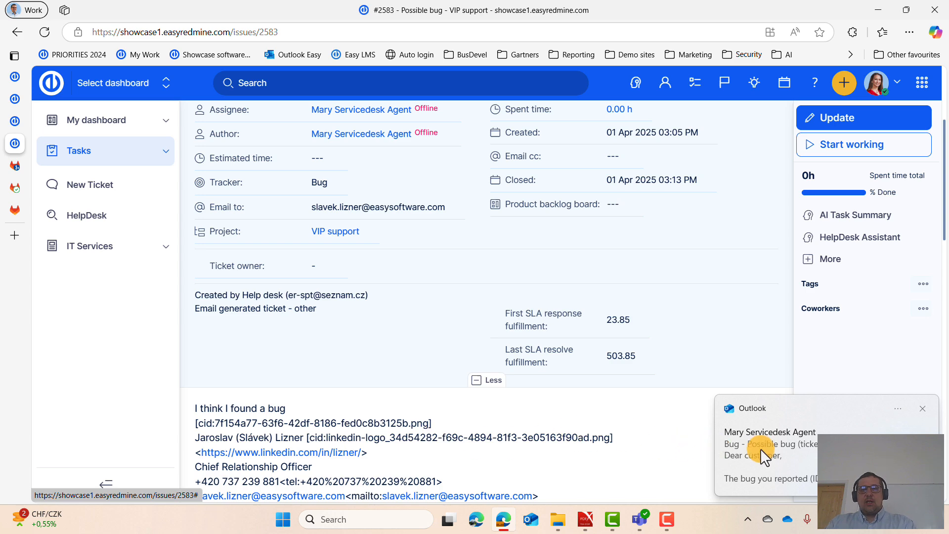
click(760, 449)
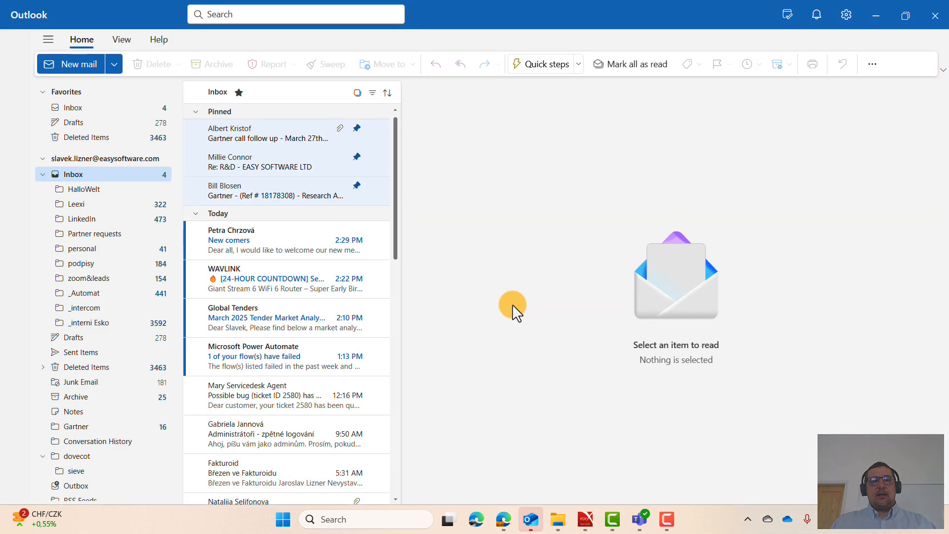
key(alt+Tab)
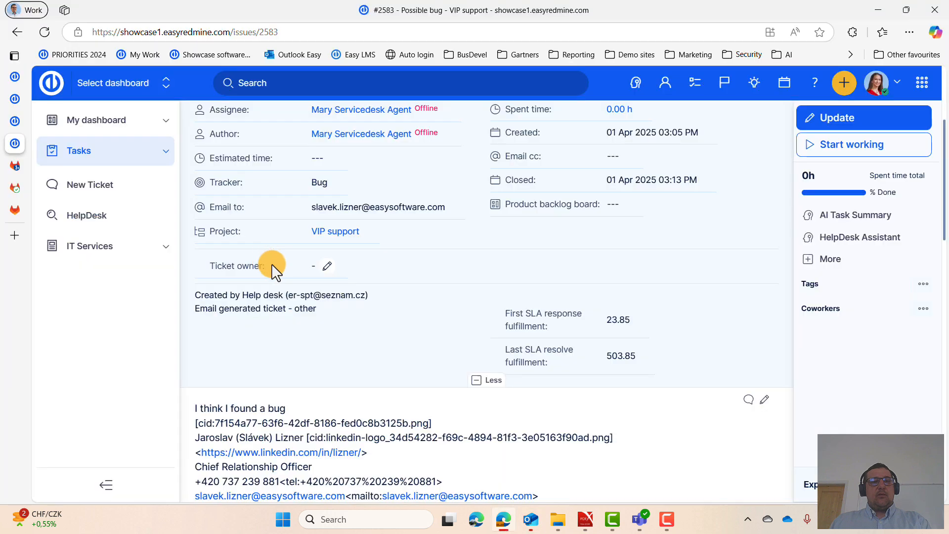
click(531, 519)
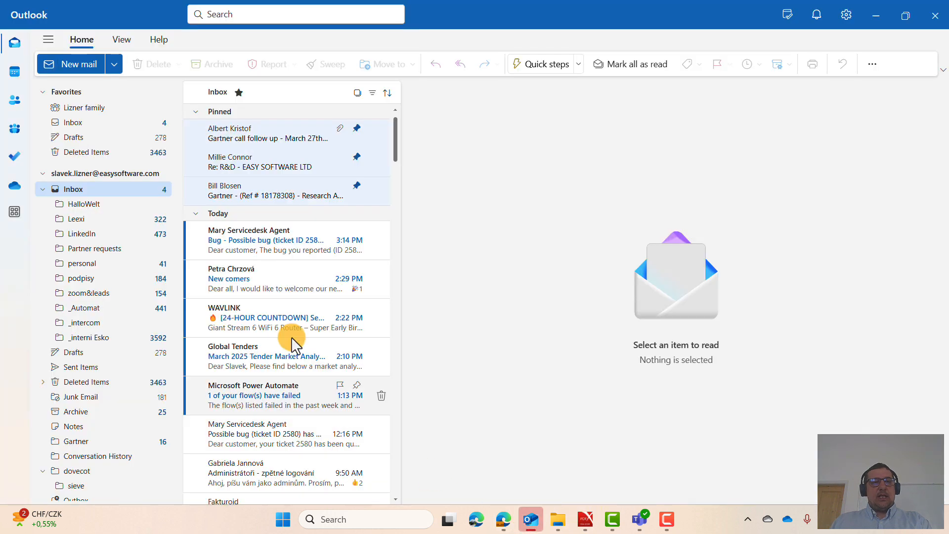
click(262, 250)
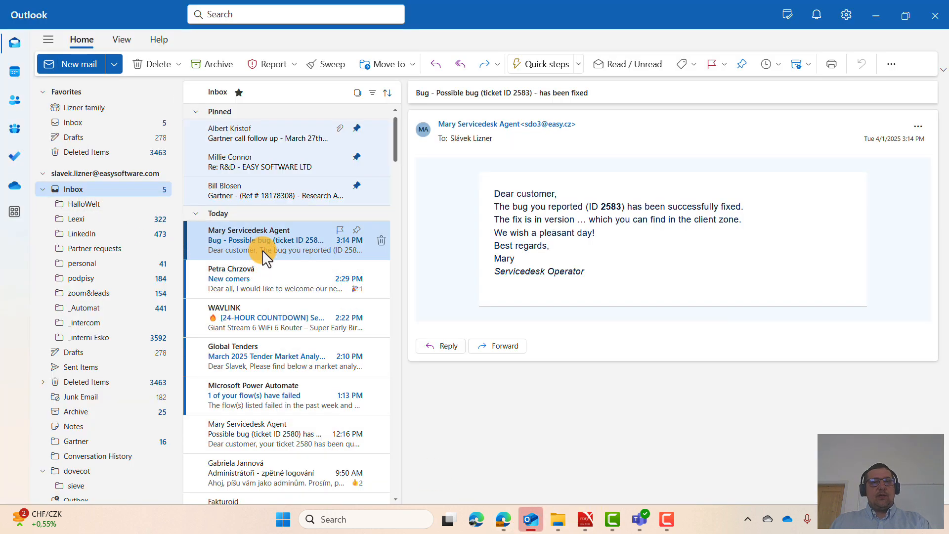
Step: View the customer's bug-fixed notification email in its own window and return to the Possible bug ticket in the browser
double_click(263, 250)
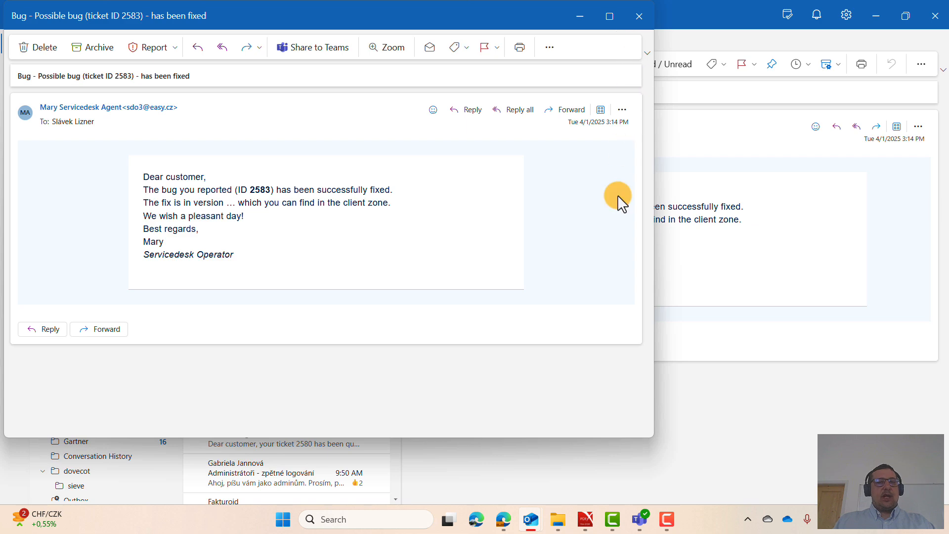
click(873, 16)
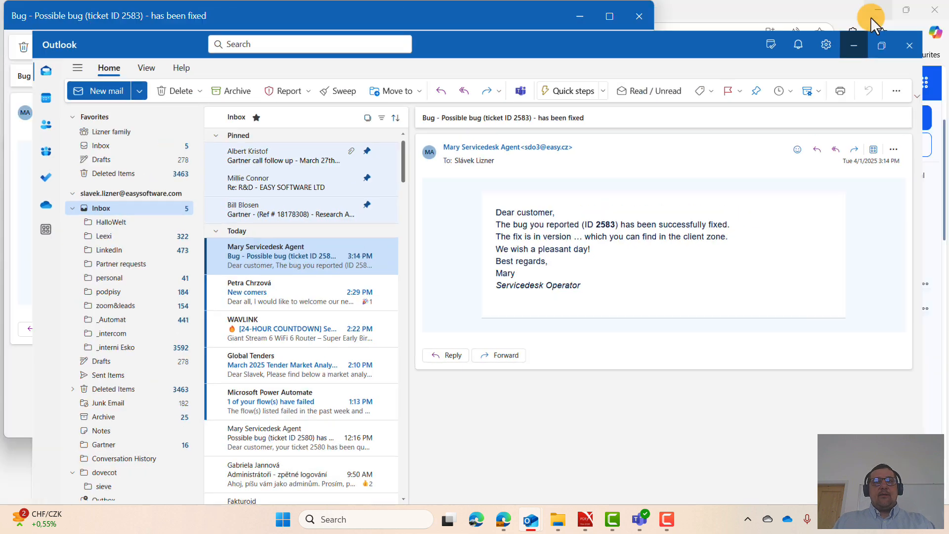
click(639, 16)
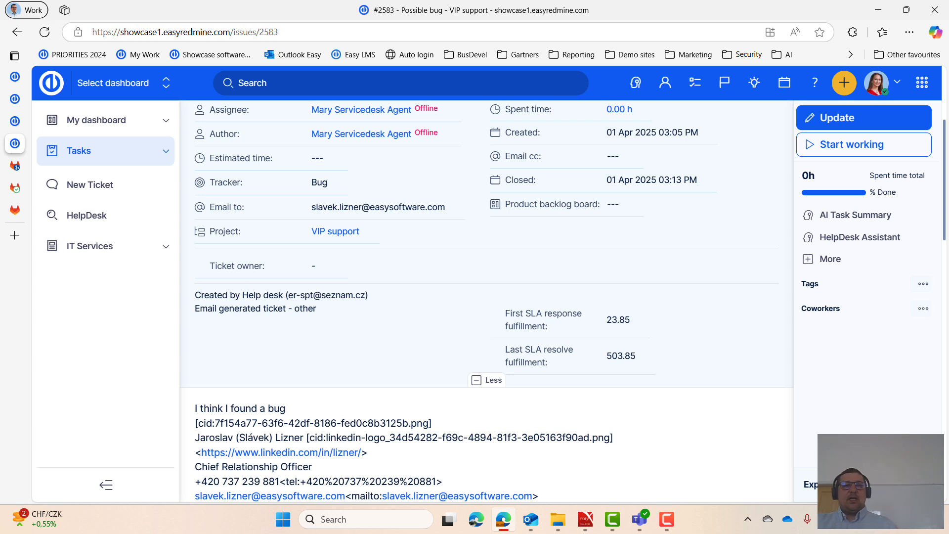
Step: Bring the notification email window back up to review its message and minimize it to show the ticket again
key(alt+Tab)
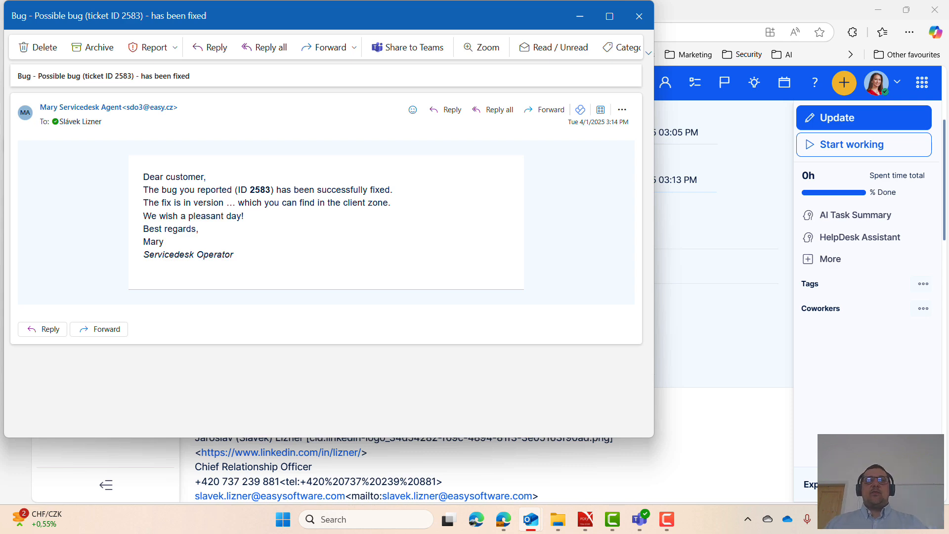
click(581, 16)
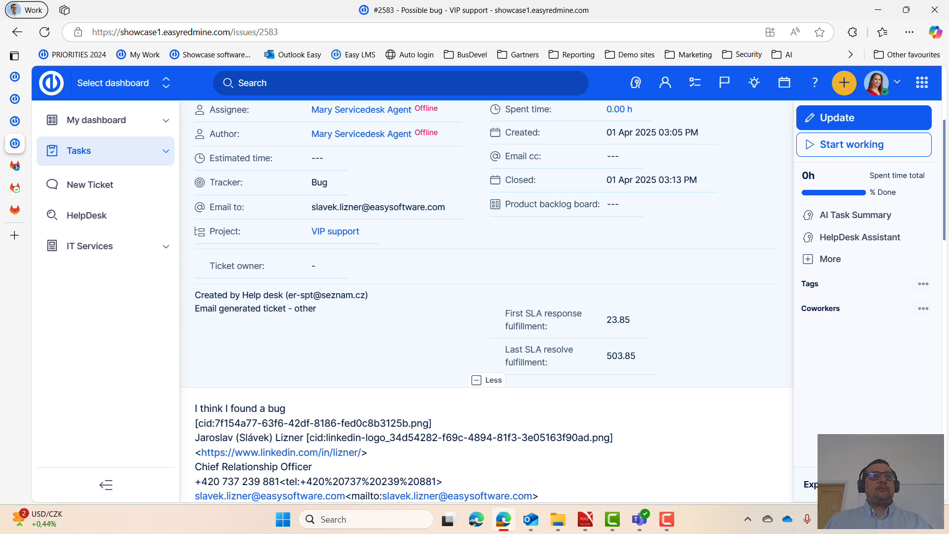
mouse_move(7, 477)
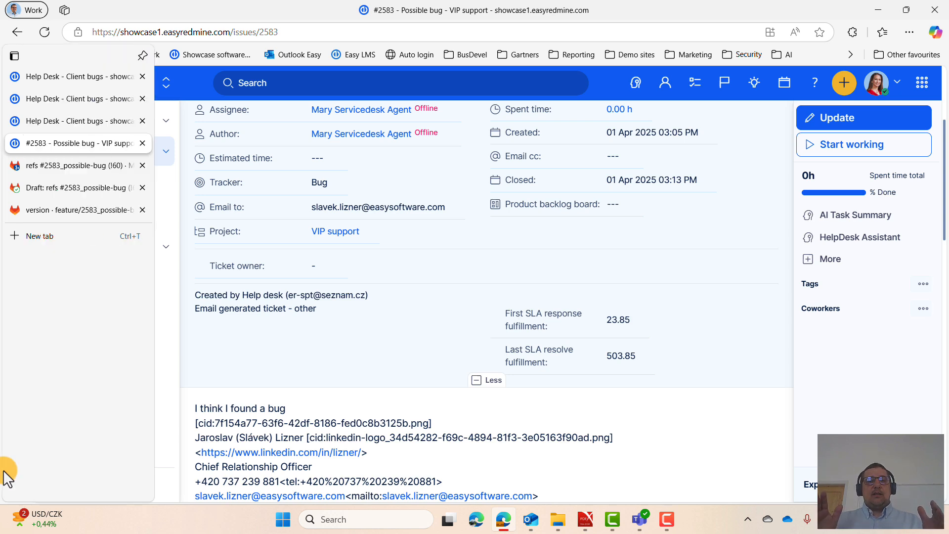